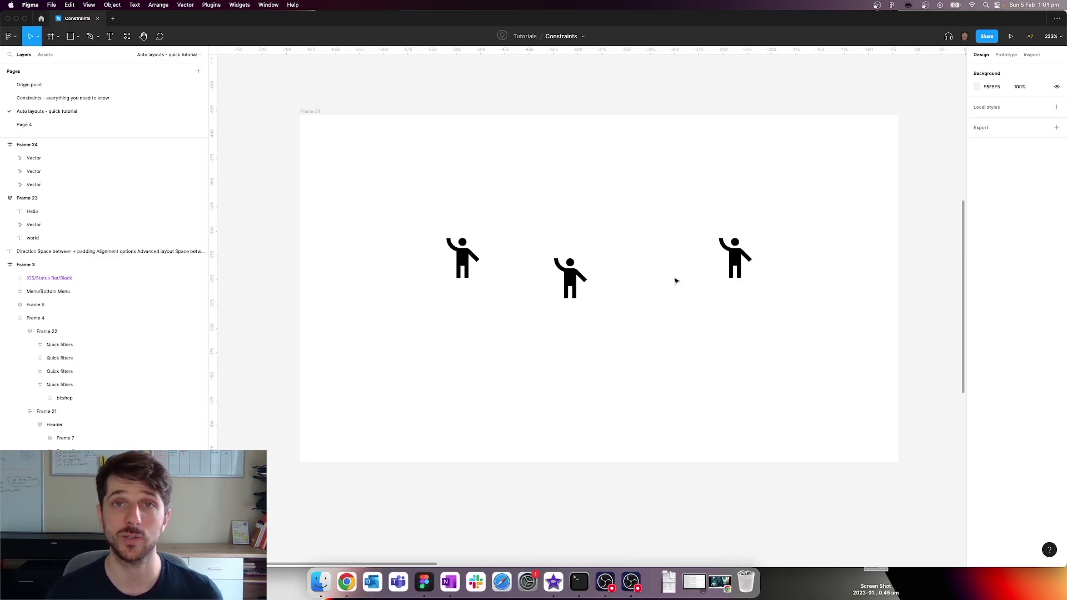
Add auto layout to Frame 24 with Shift+A and set its direction to horizontal.
left_click(307, 112)
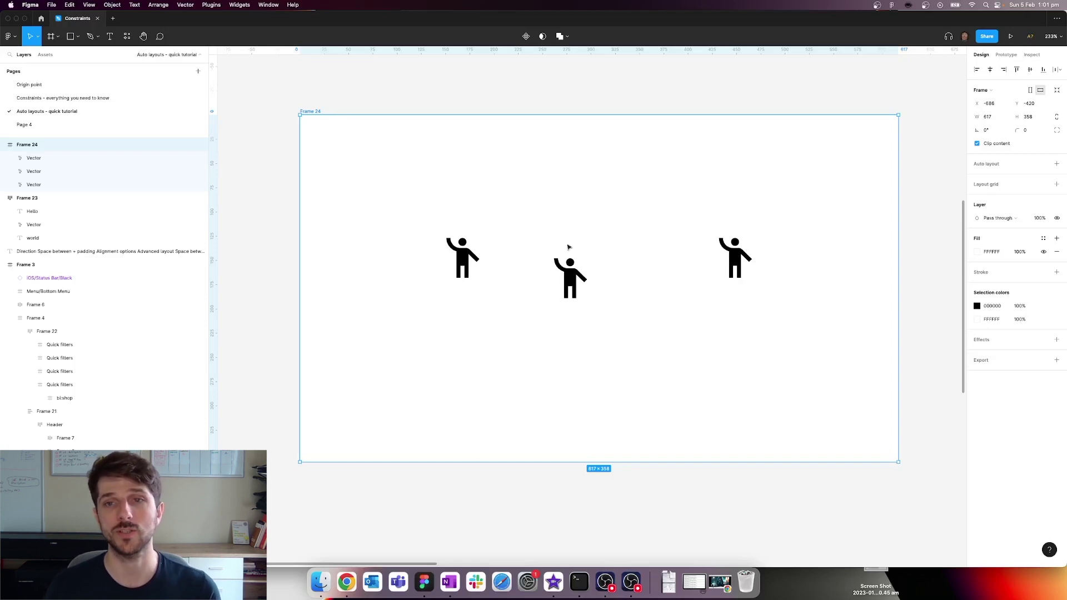
left_click(473, 265)
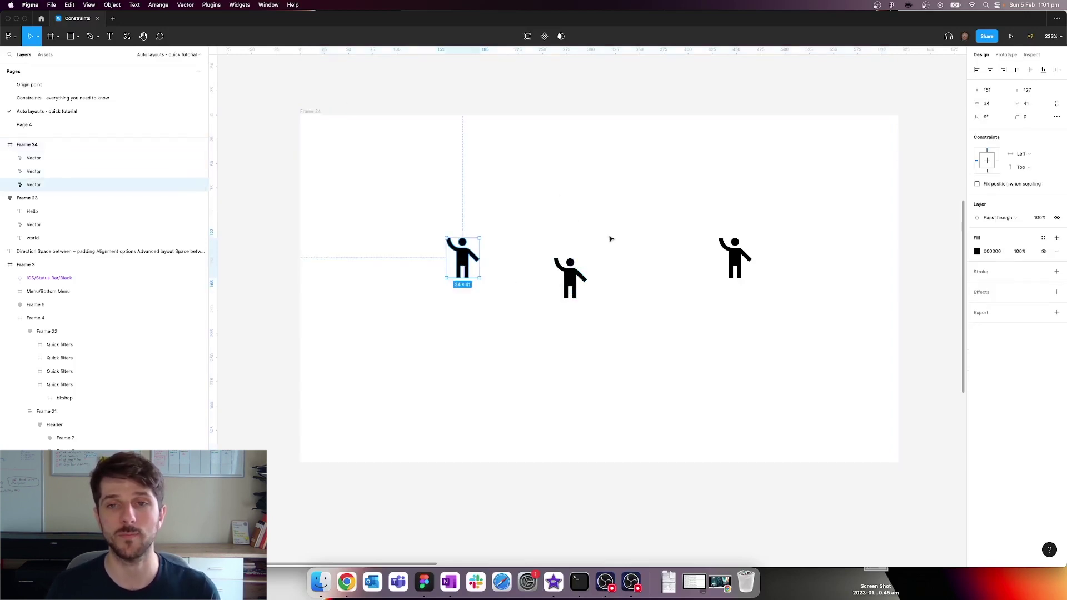
left_click_drag(388, 189, 800, 361)
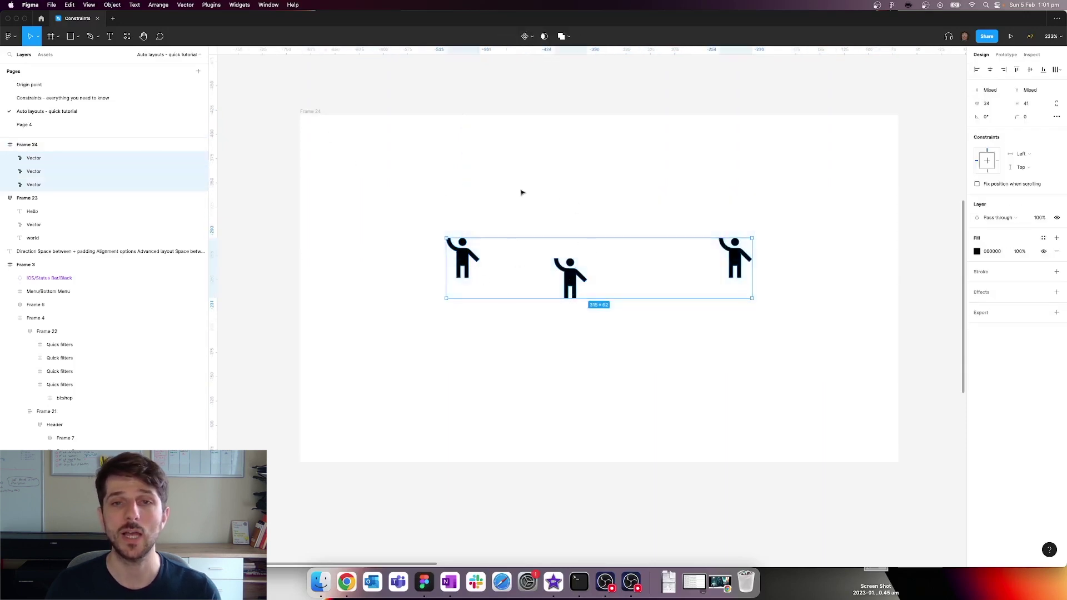
left_click(303, 113)
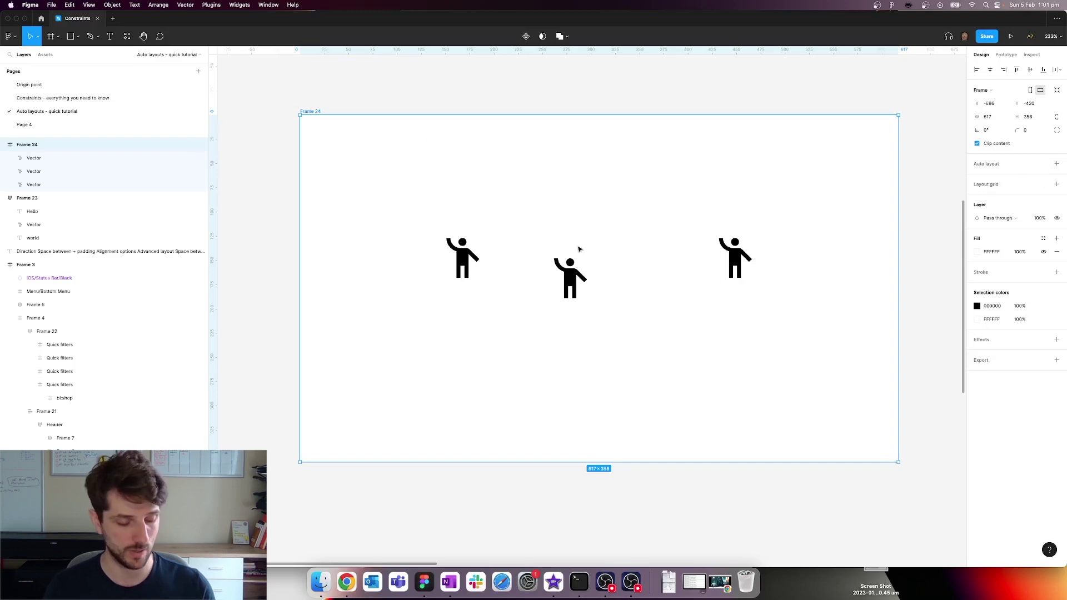
key("shift+a")
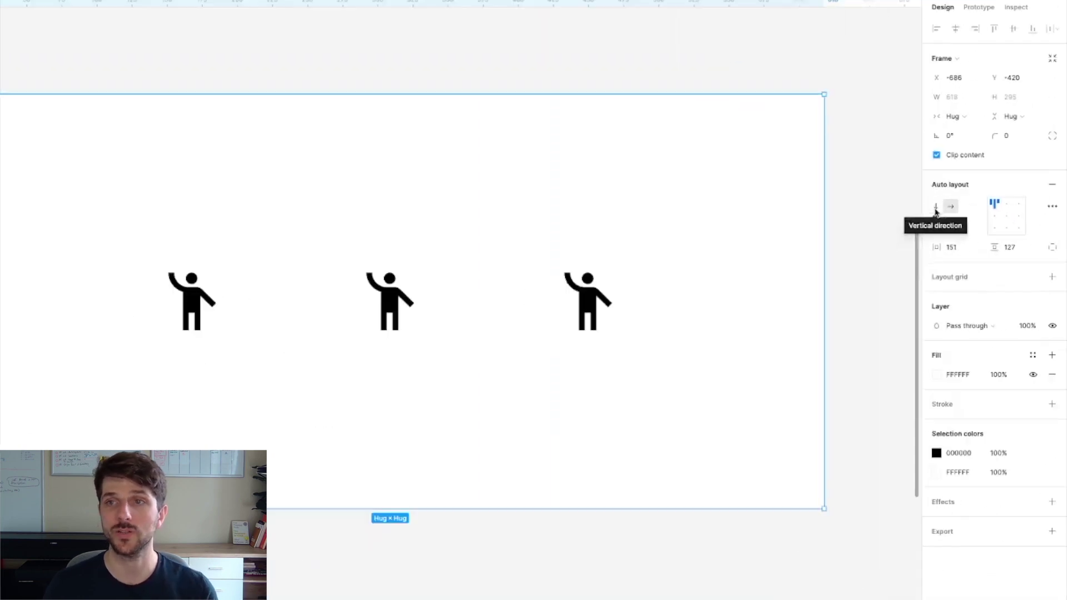
left_click(715, 285)
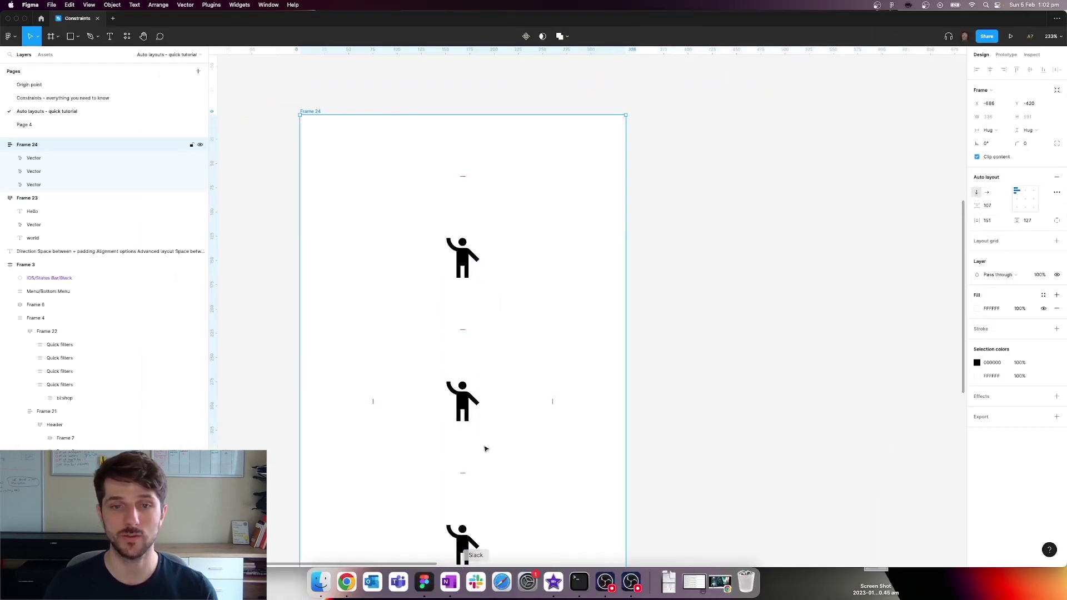
left_click(986, 193)
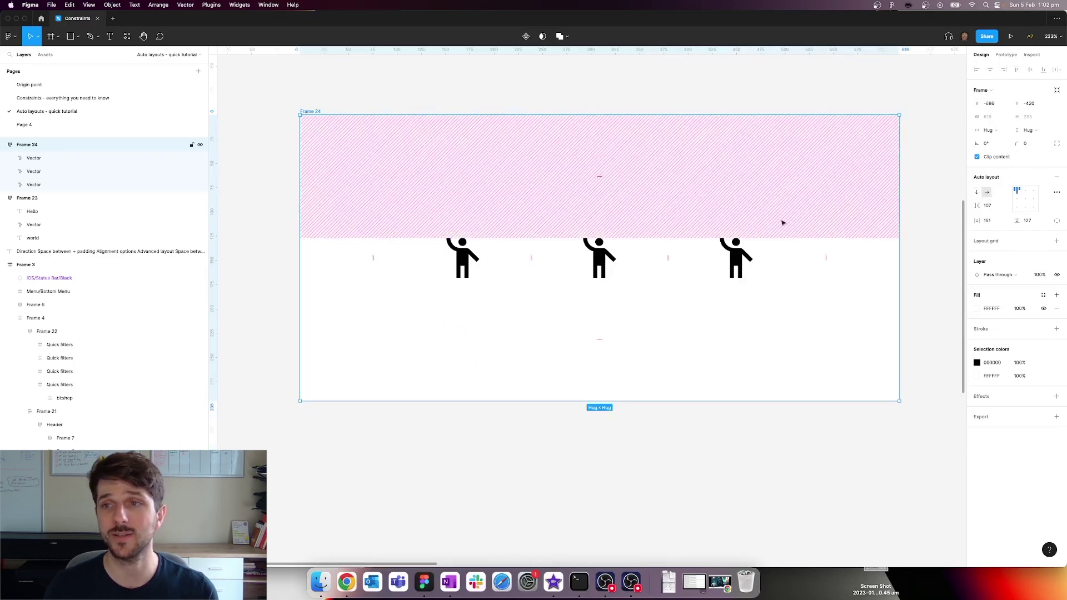
left_click(592, 130)
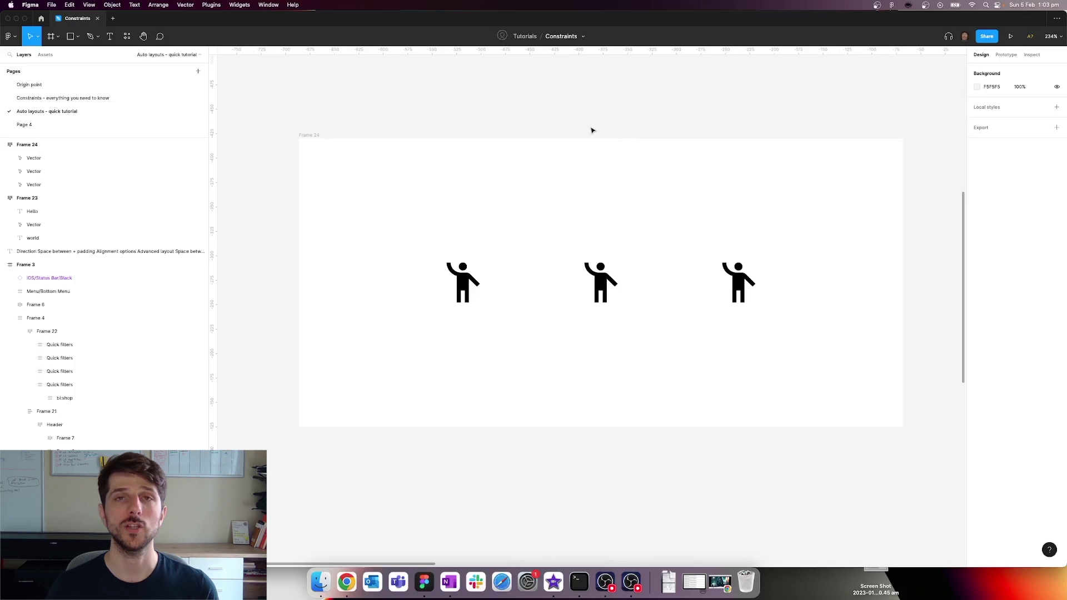
scroll(517, 276, "down", 5)
Draw a small grey square below Frame 24.
left_click(476, 285)
left_click(602, 436)
key("r")
left_click_drag(532, 427, 570, 464)
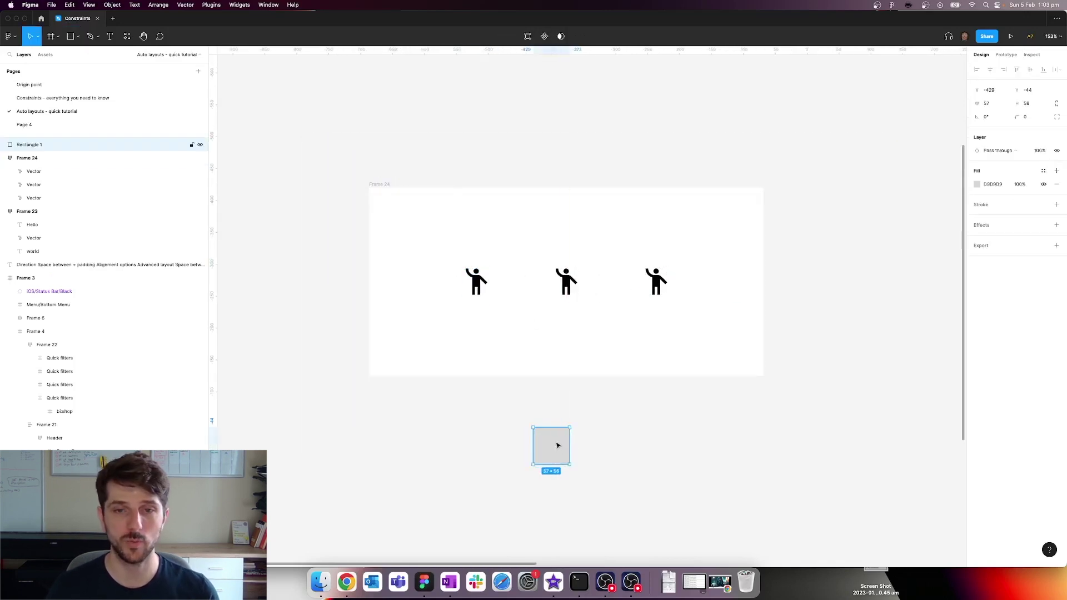
Move the grey square into Frame 24's row and place it first.
left_click_drag(549, 452, 573, 286)
key("Right")
key("Right")
key("Left")
key("Left")
key("Left")
key("Right")
key("Right")
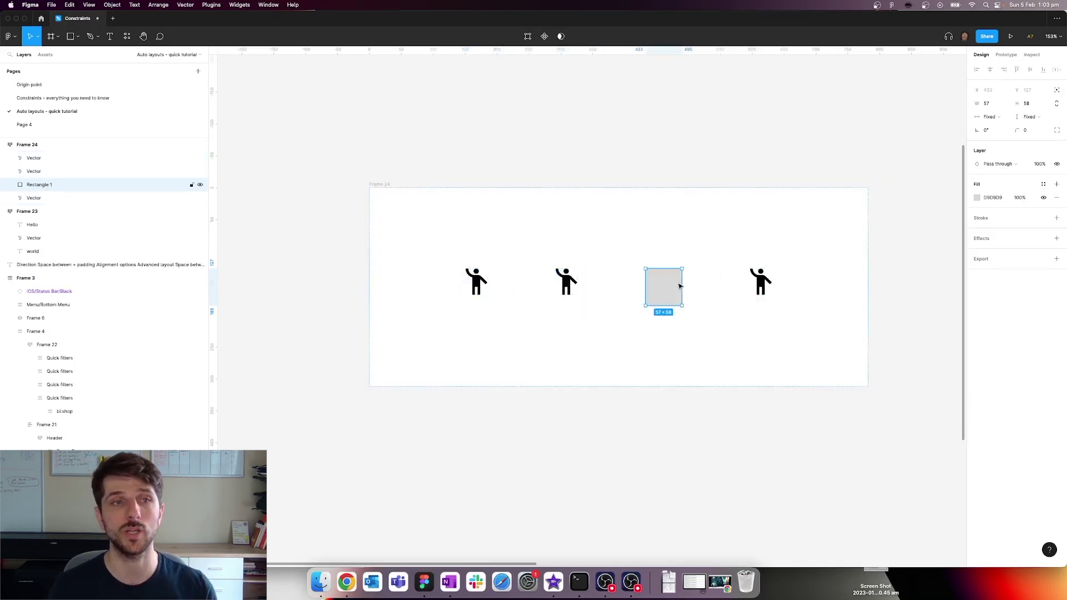
key("Left")
key("Left")
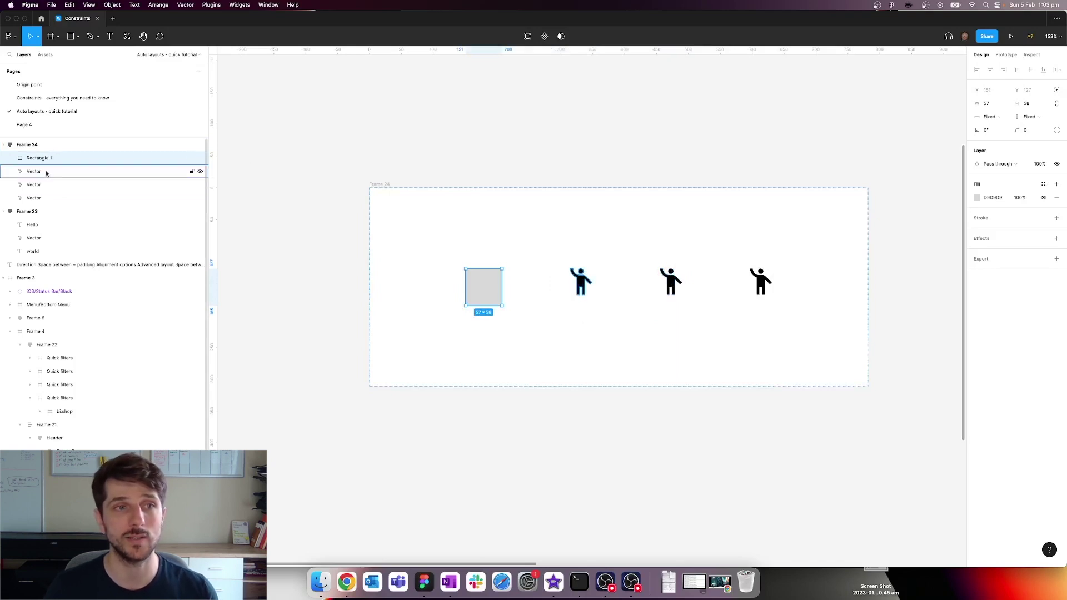
Move the first stick figure's layer to the end of the row.
left_click(46, 172)
left_click_drag(34, 172, 44, 204)
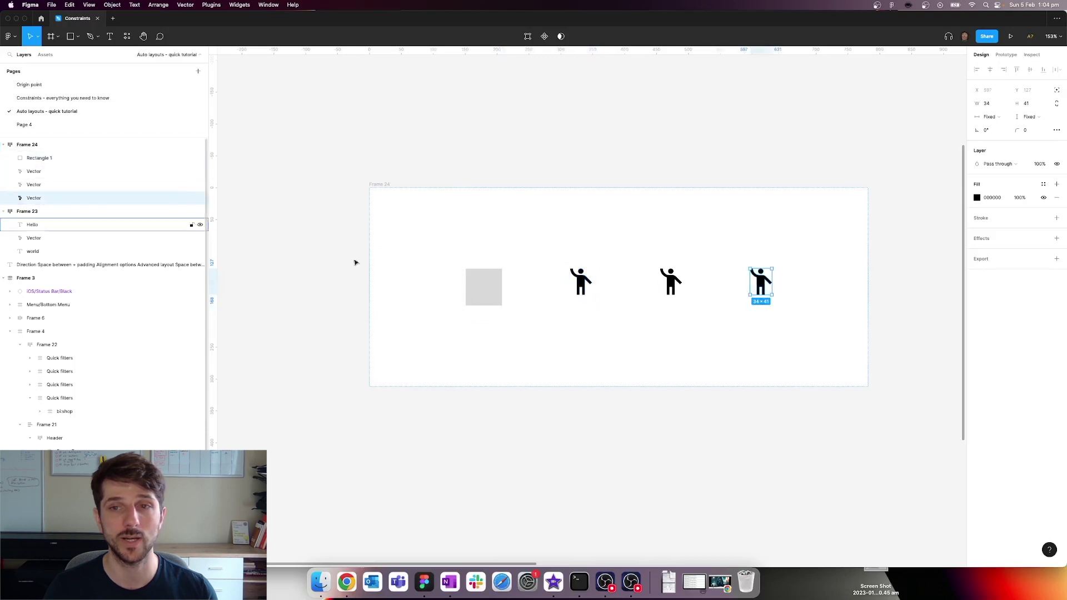
left_click(976, 197)
Fill the stick figure red (D64646) and move it ahead of the grey square.
left_click(933, 224)
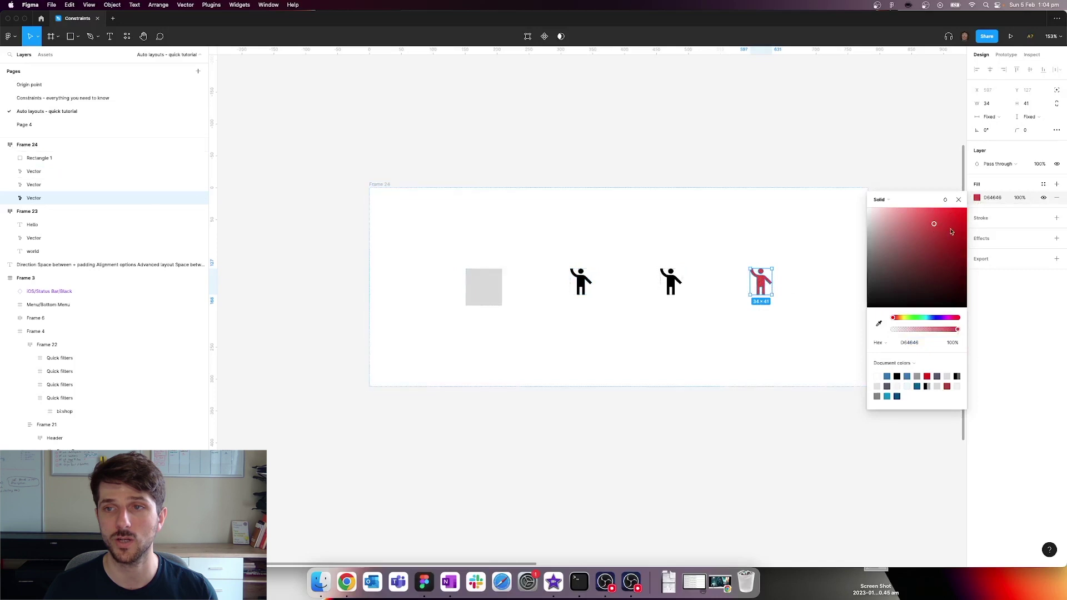
left_click(958, 199)
left_click_drag(44, 198, 42, 155)
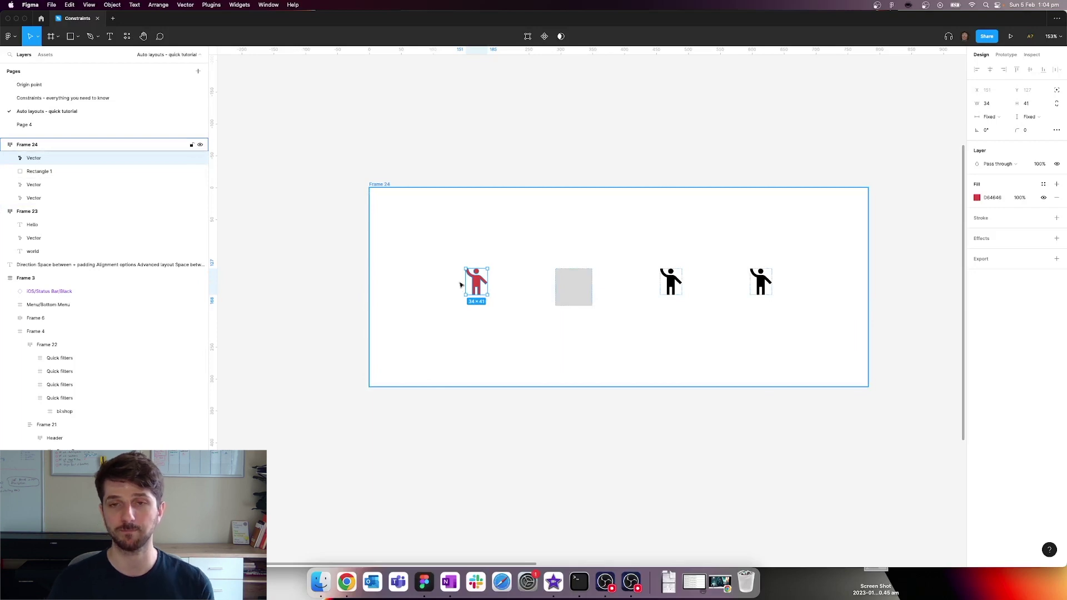
key("Escape")
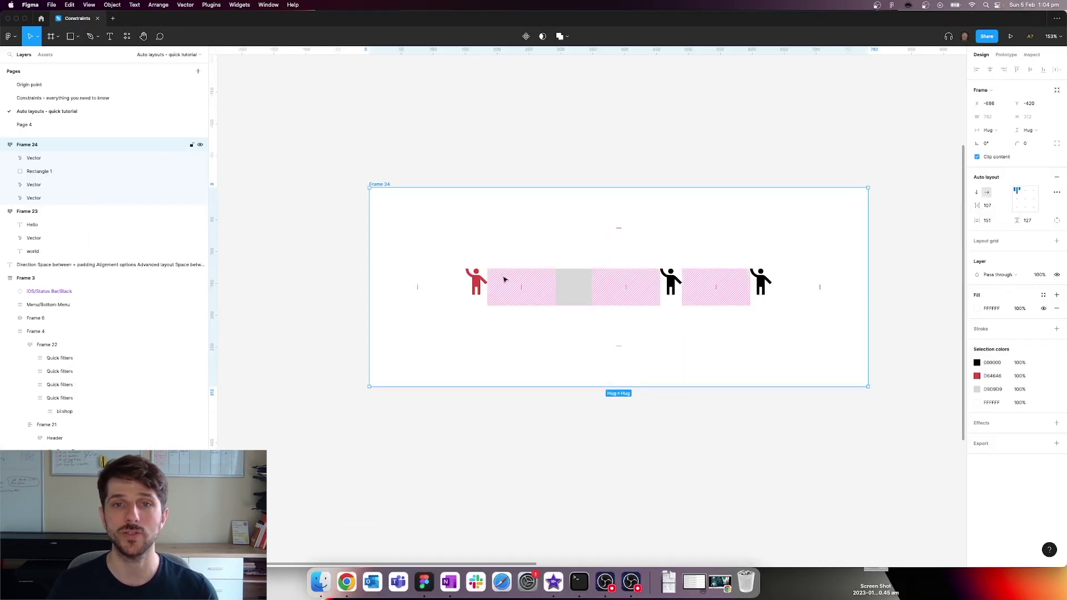
Set Frame 24's spacing between items to 16, then reselect the frame.
mouse_move(520, 287)
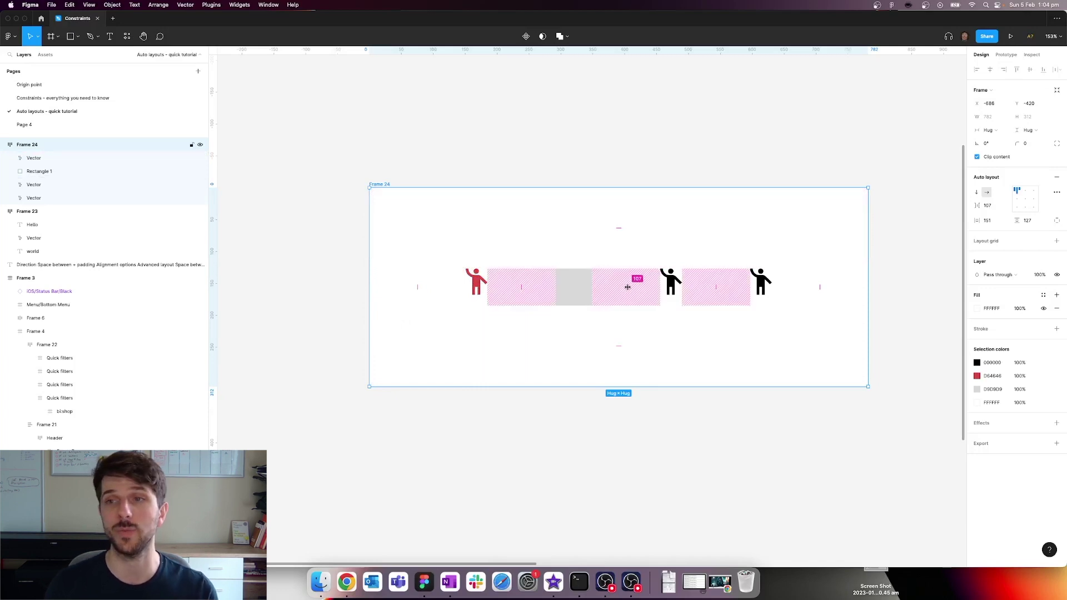
left_click(989, 206)
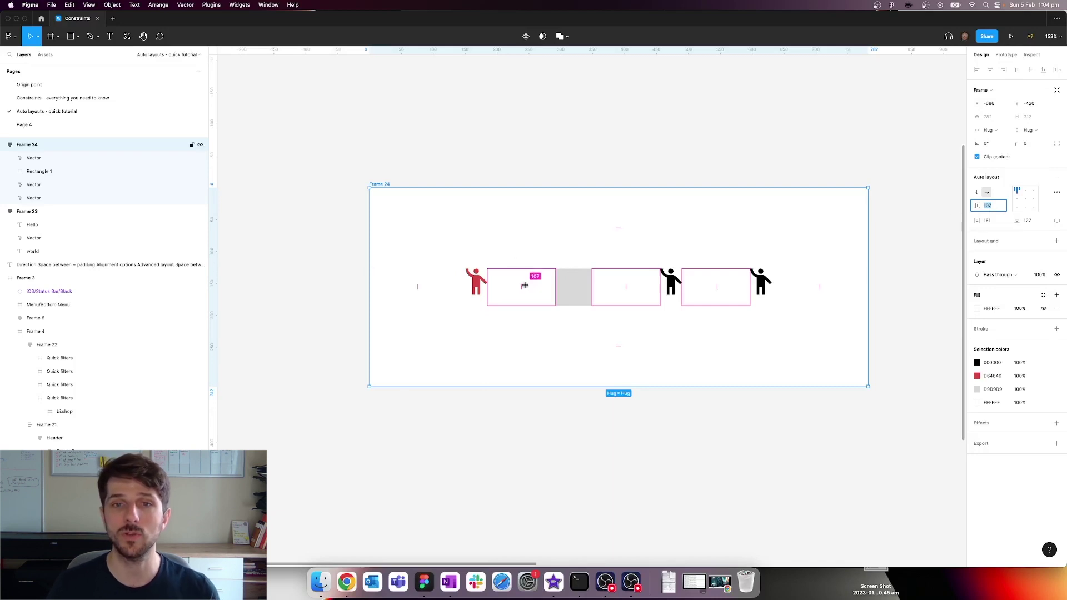
mouse_move(525, 285)
left_mouse_down()
mouse_move(555, 286)
mouse_move(515, 286)
mouse_move(529, 287)
left_mouse_up()
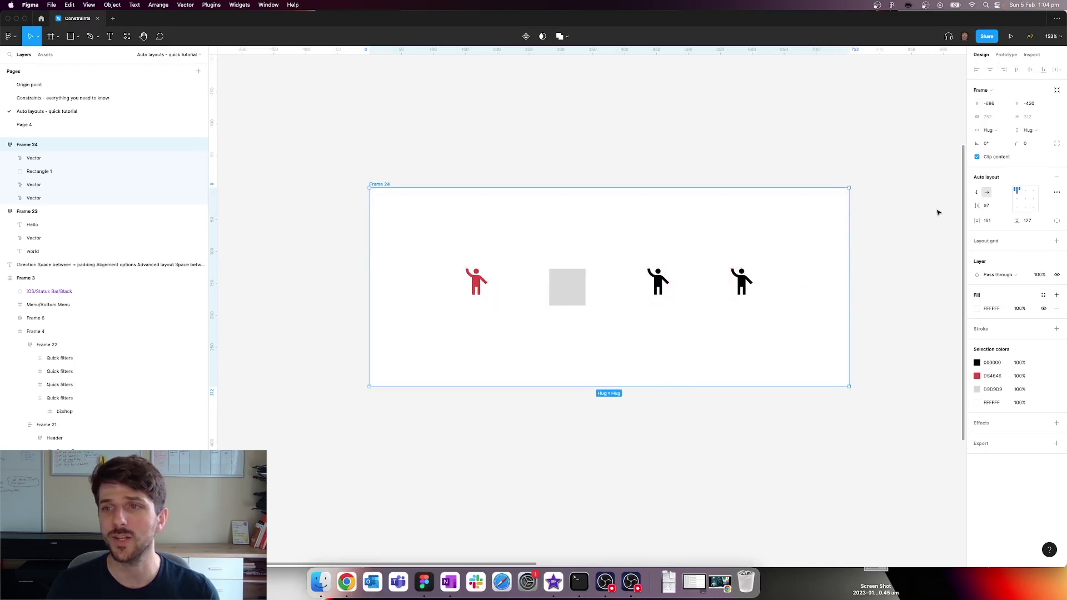
left_click(986, 207)
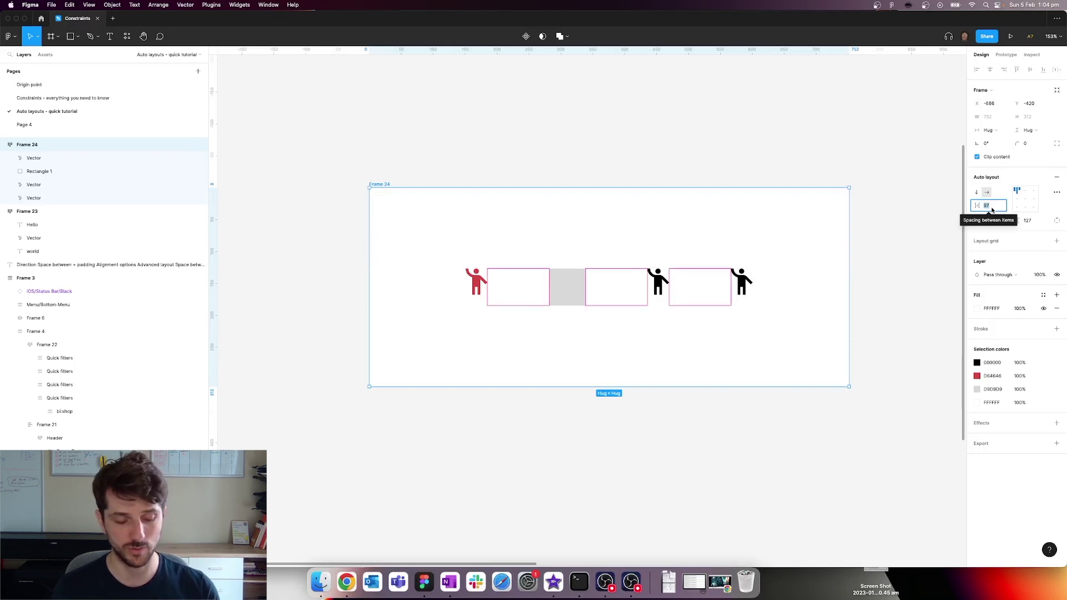
type("16")
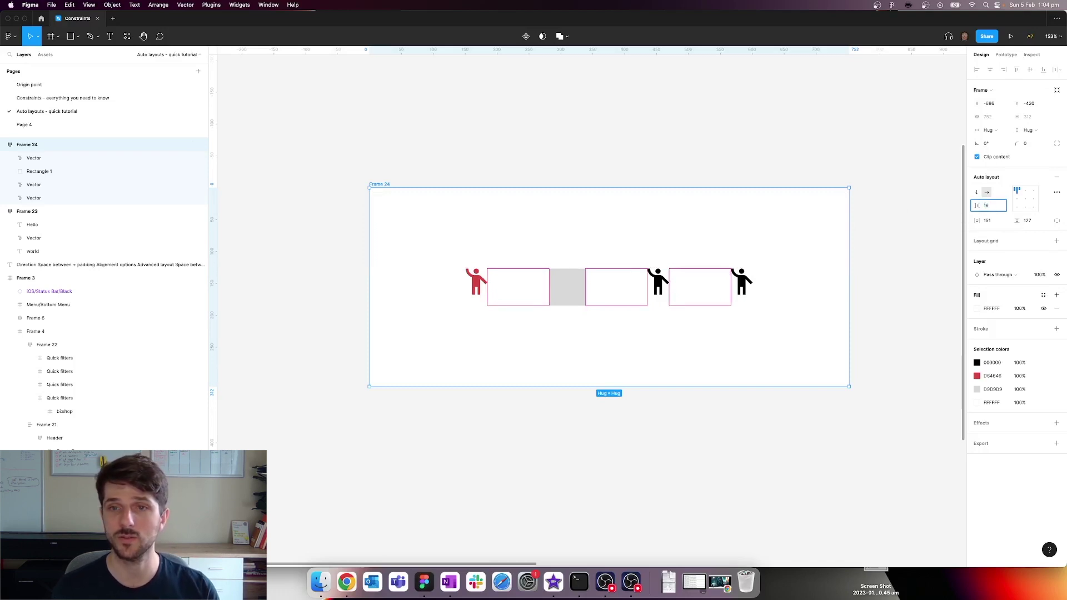
key("Return")
left_click(515, 286)
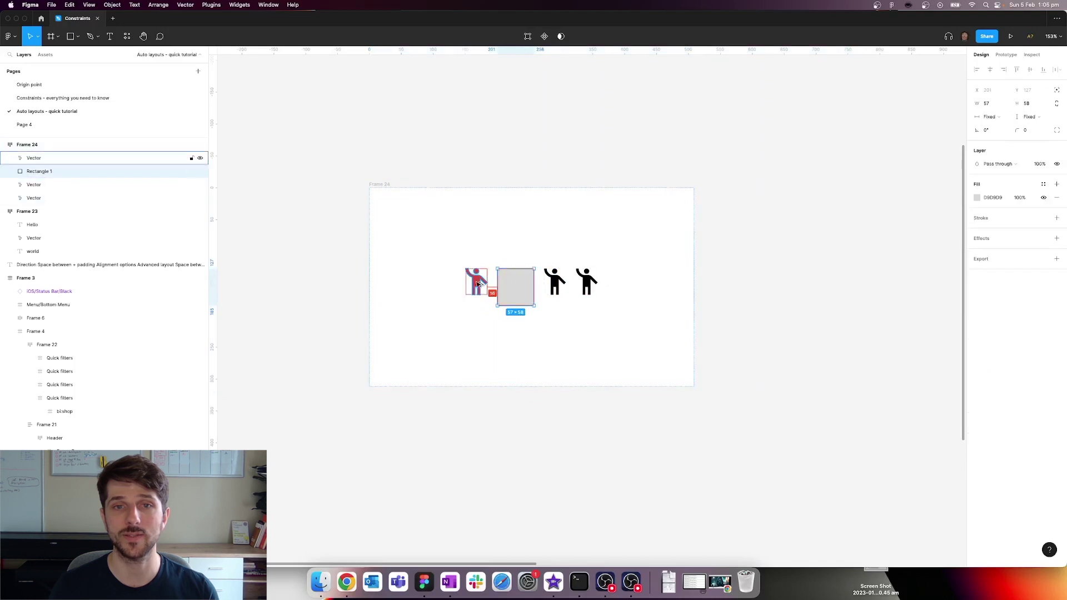
left_click(555, 286)
key("Escape")
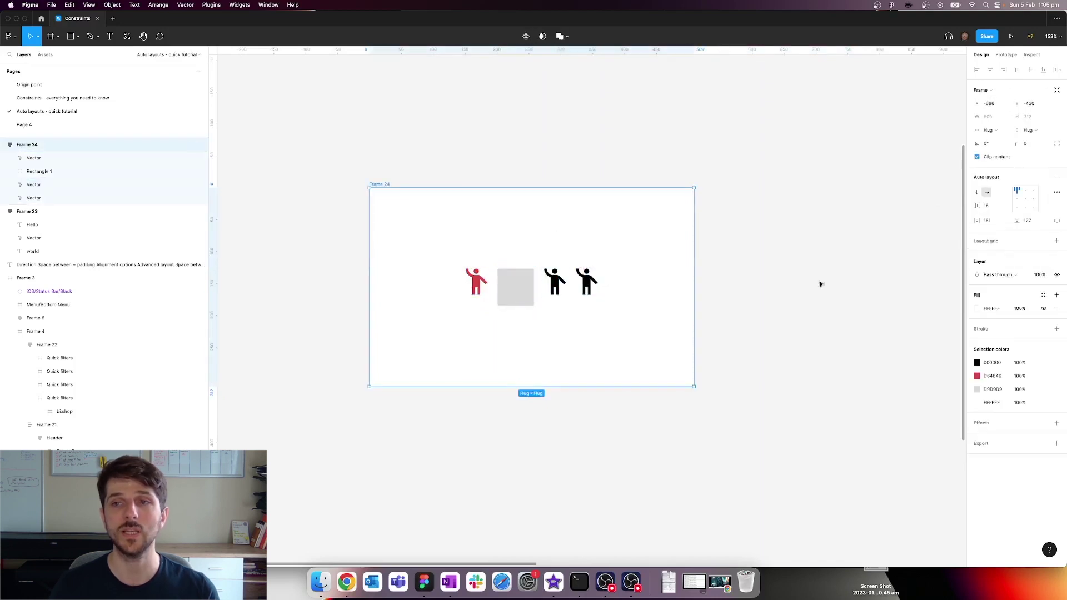
Measure the red and rightmost figures' distances to Frame 24's edges.
left_click(990, 221)
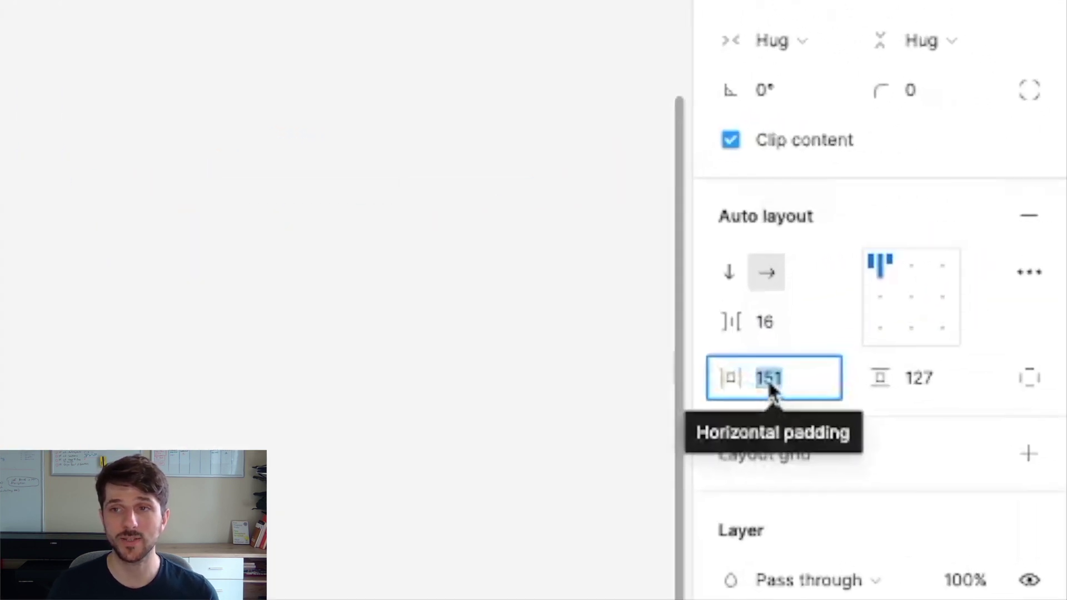
left_click(931, 388)
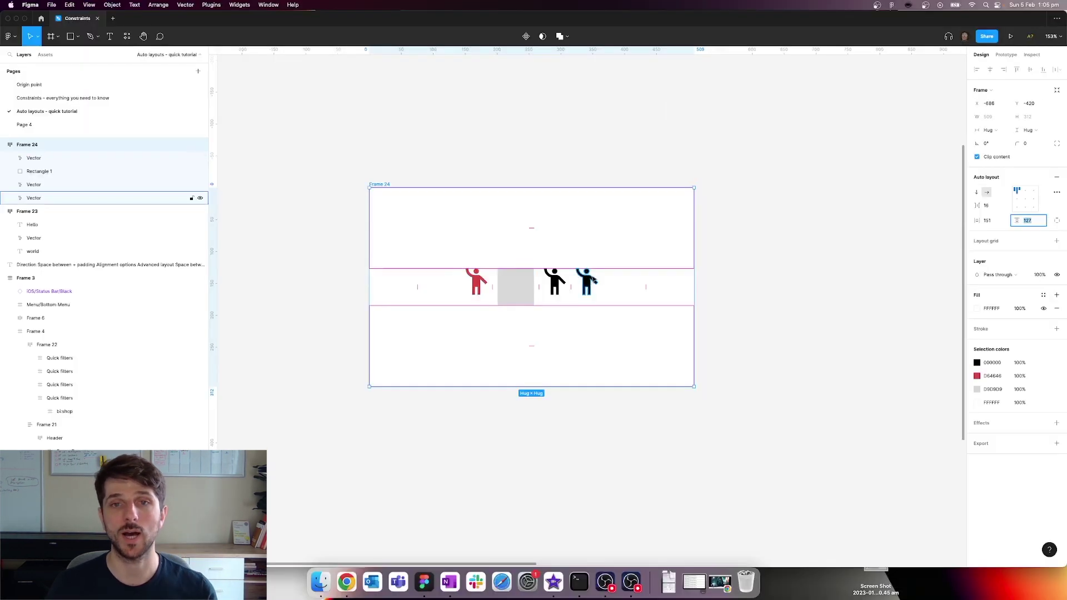
left_click(555, 282)
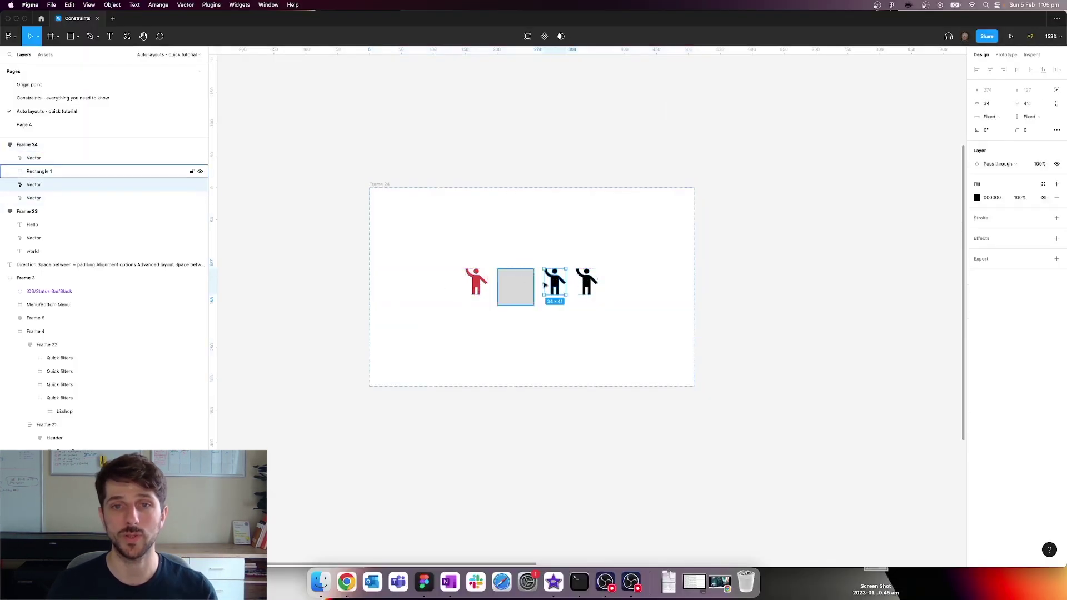
left_click(543, 233)
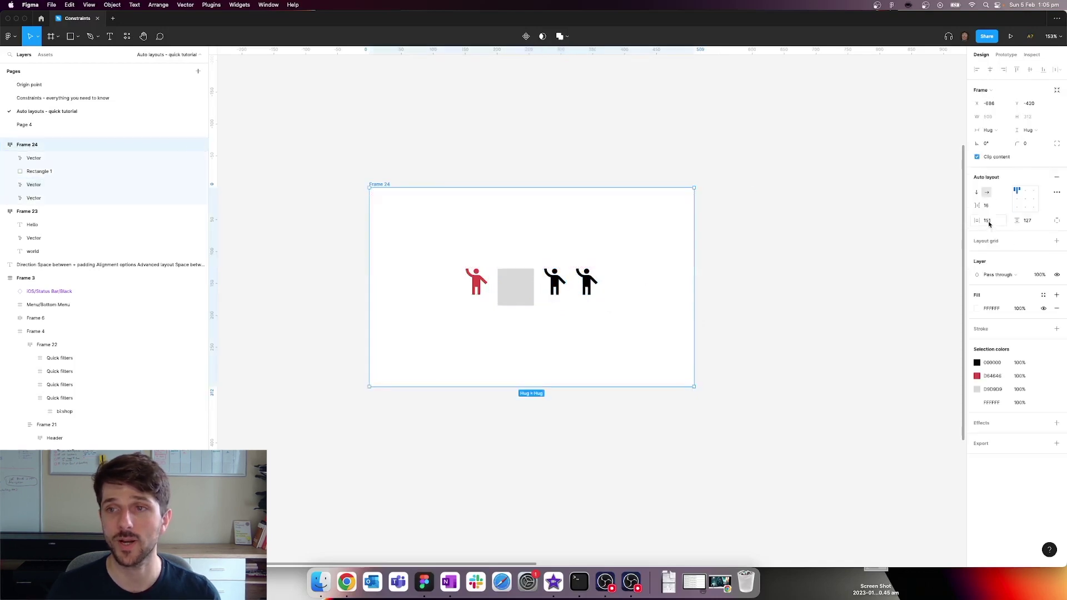
left_click(476, 282)
key("alt")
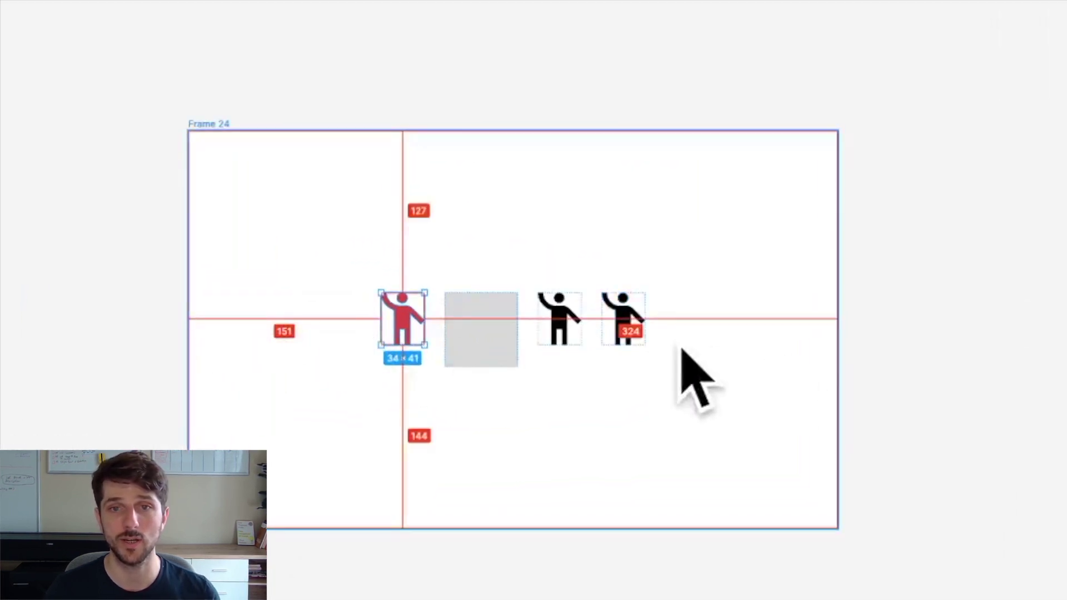
left_click(623, 318)
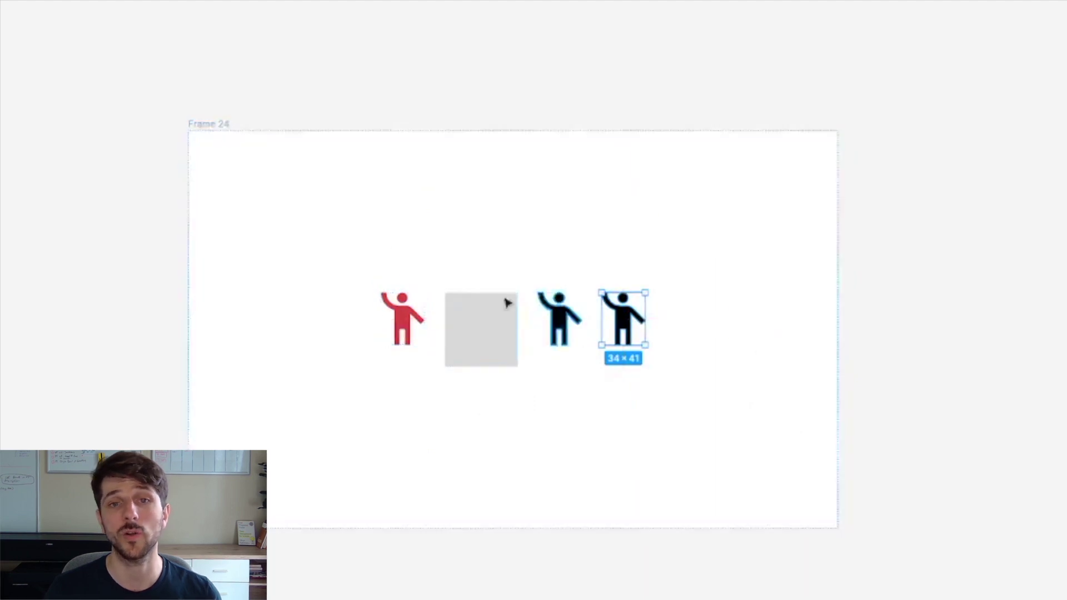
left_click(215, 125)
Set Frame 24's horizontal padding to 32.
left_click(988, 220)
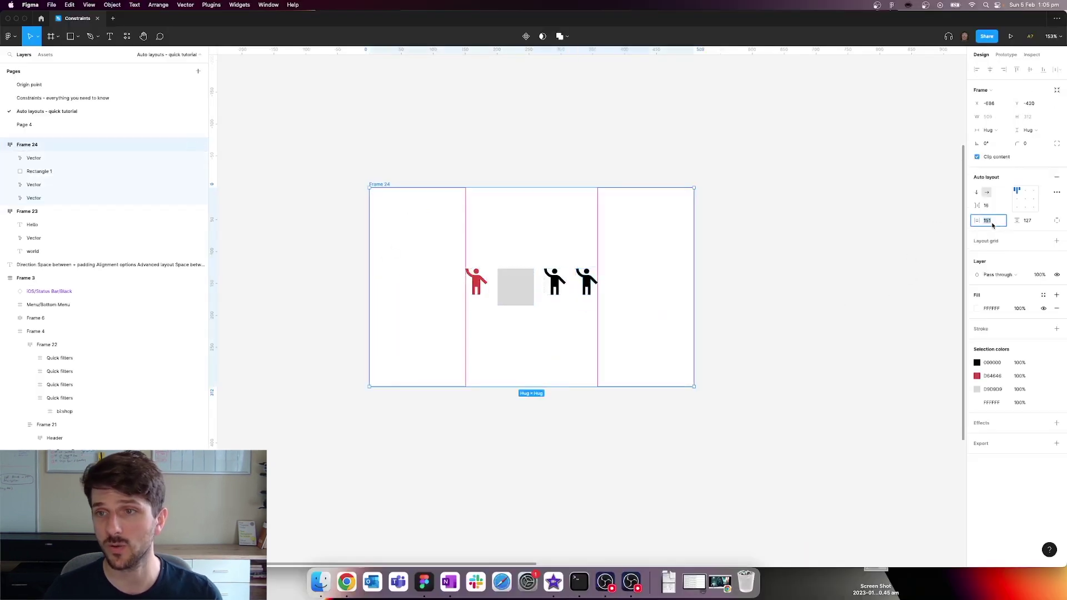
type("32")
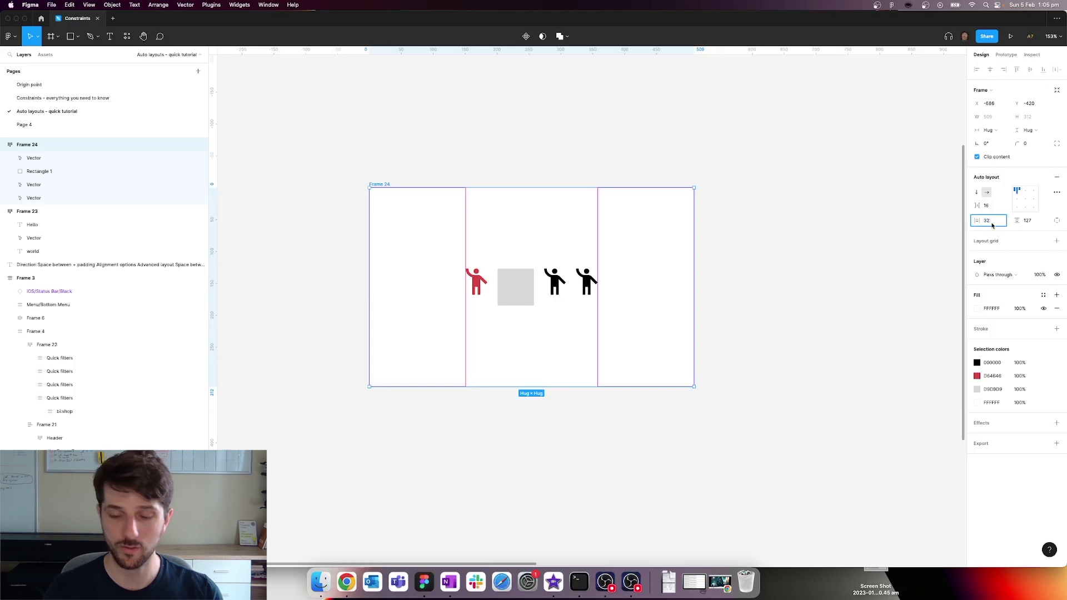
key("Return")
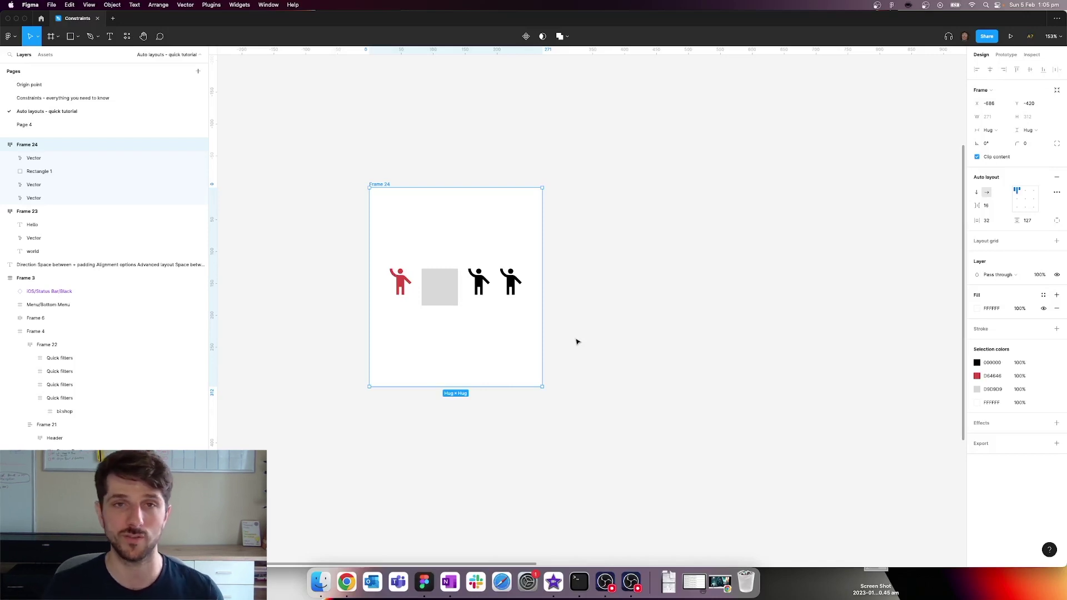
left_click(397, 281)
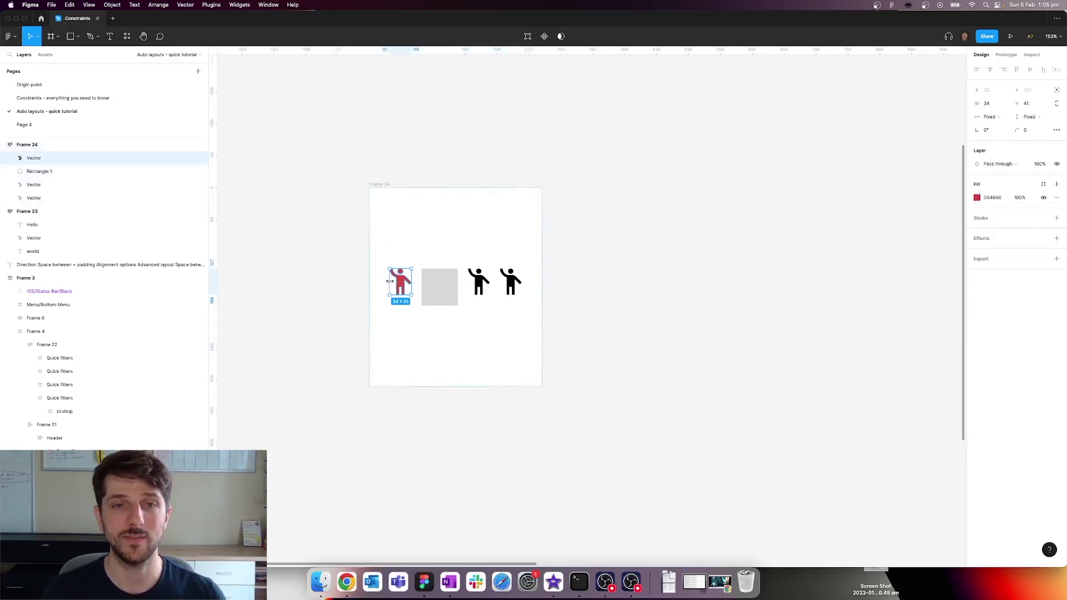
Set Frame 24's vertical padding to 32.
left_click(370, 186)
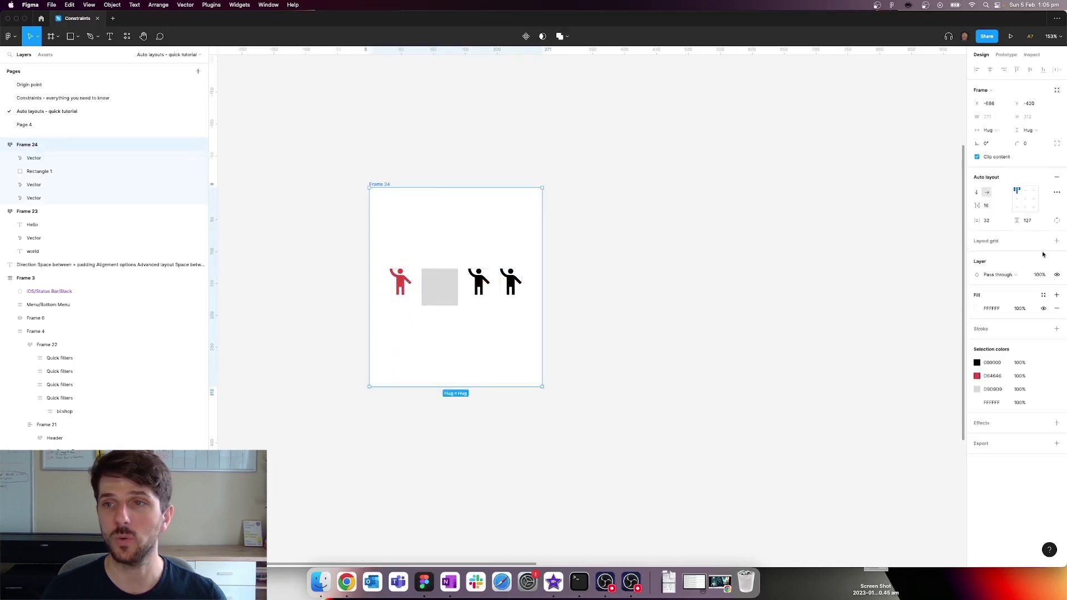
left_click(1037, 222)
type("32")
key("Return")
Check the grey square's and red figure's distances to the frame edges.
scroll(472, 235, "up", 5)
left_click(412, 226)
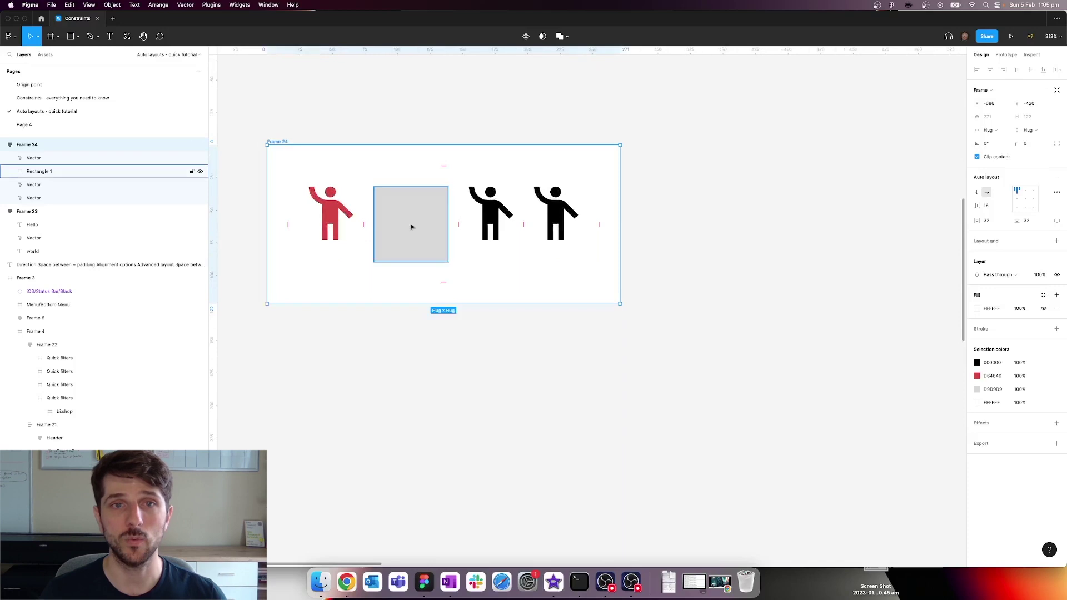
left_click_drag(523, 203, 558, 206)
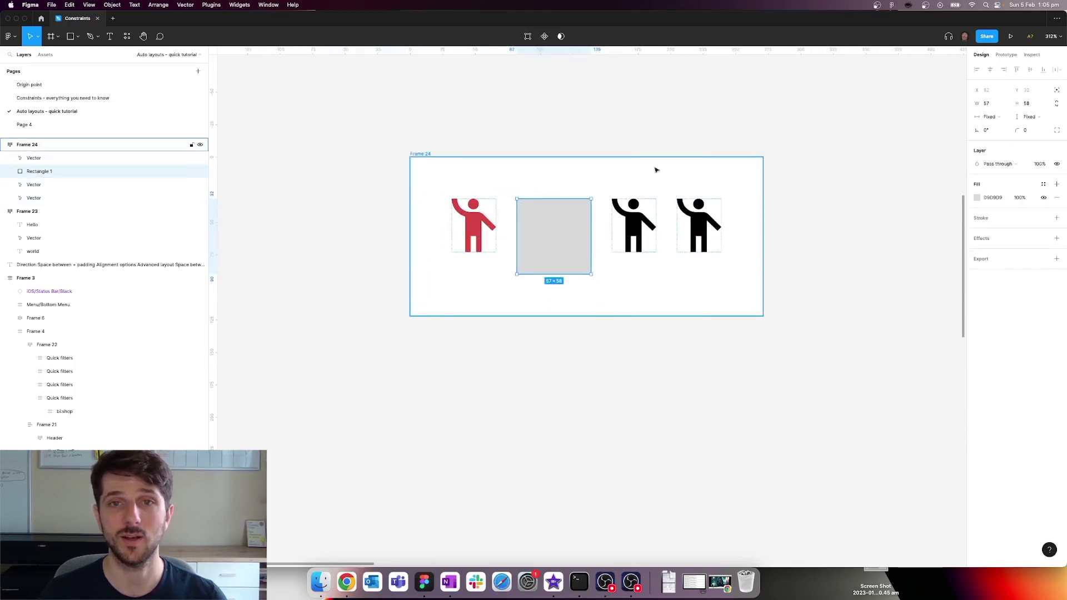
key("alt")
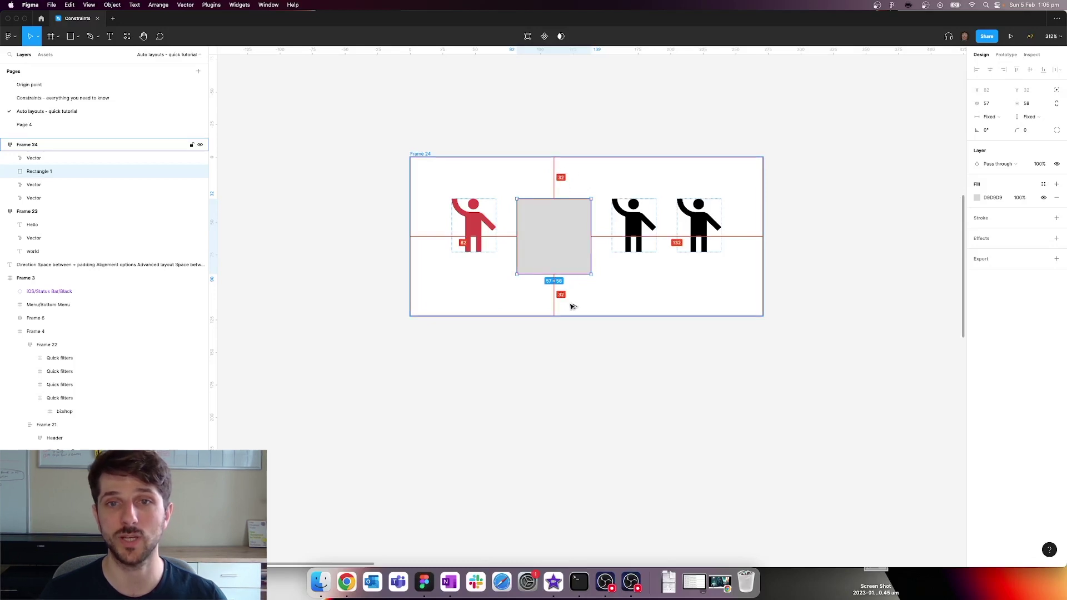
left_click(481, 237)
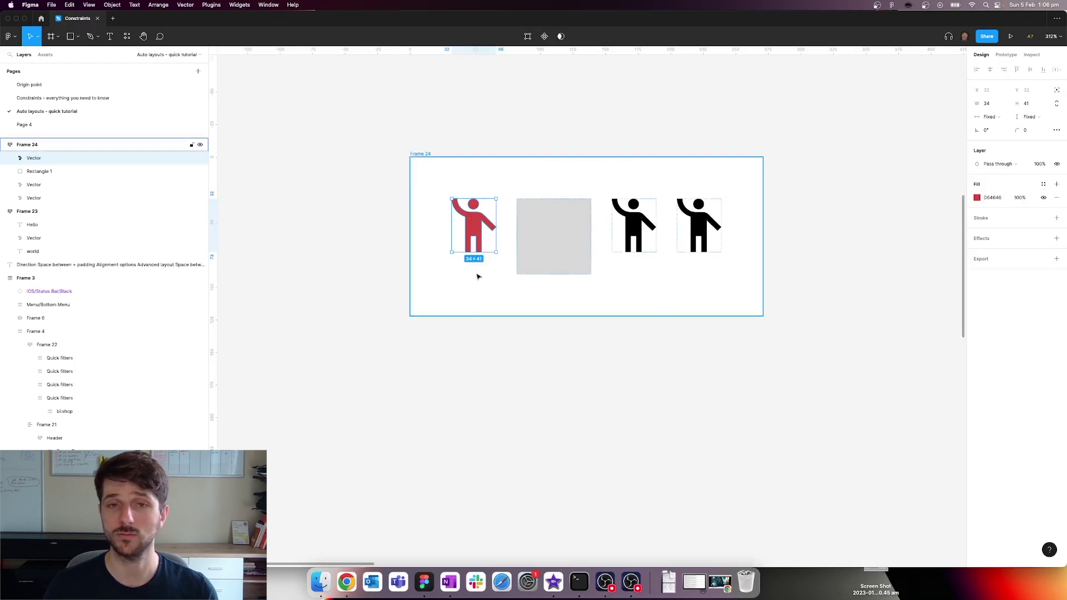
left_click(429, 156)
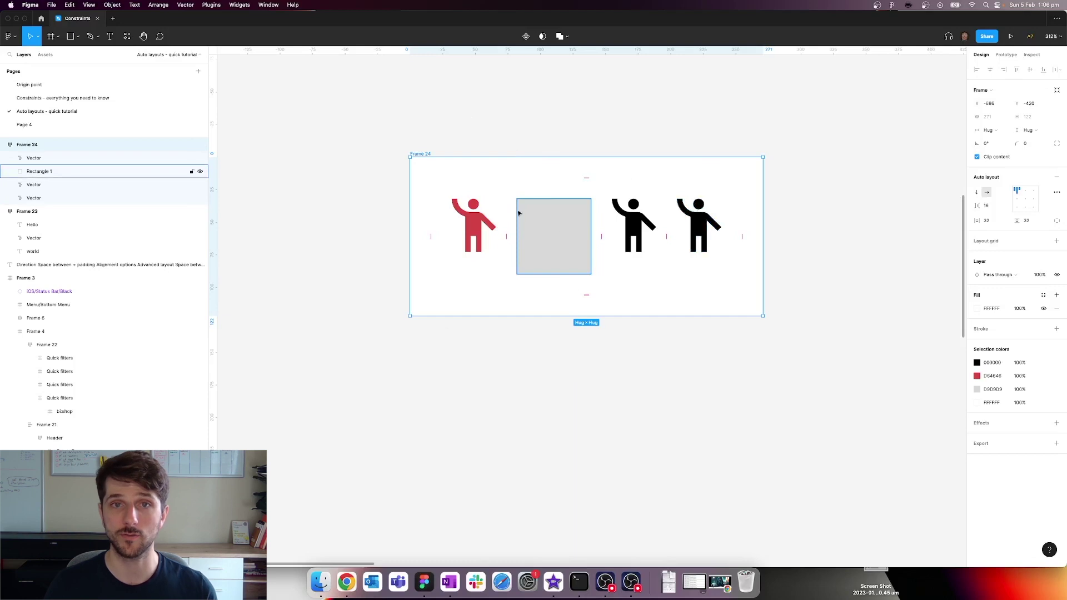
left_click(471, 225)
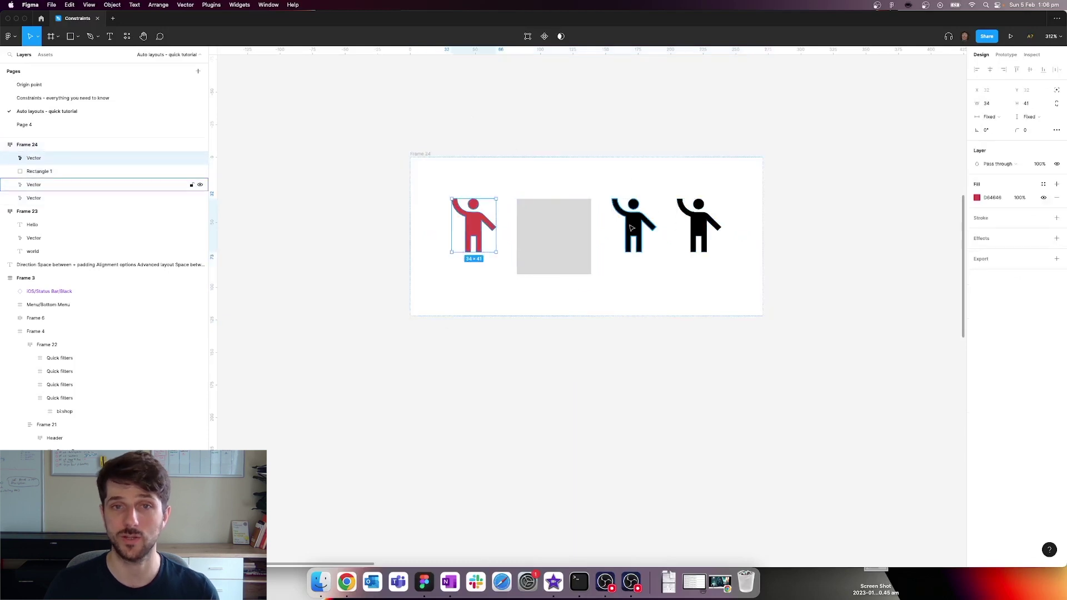
Set the red figure's vertical resizing to Fill container.
left_click(1034, 117)
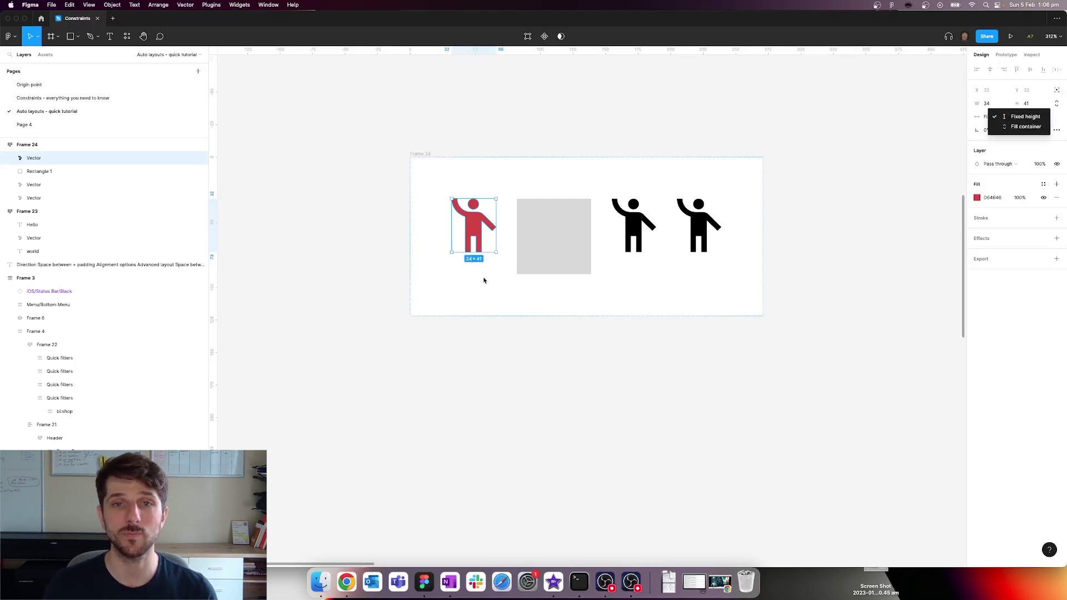
left_click(480, 174)
key("alt")
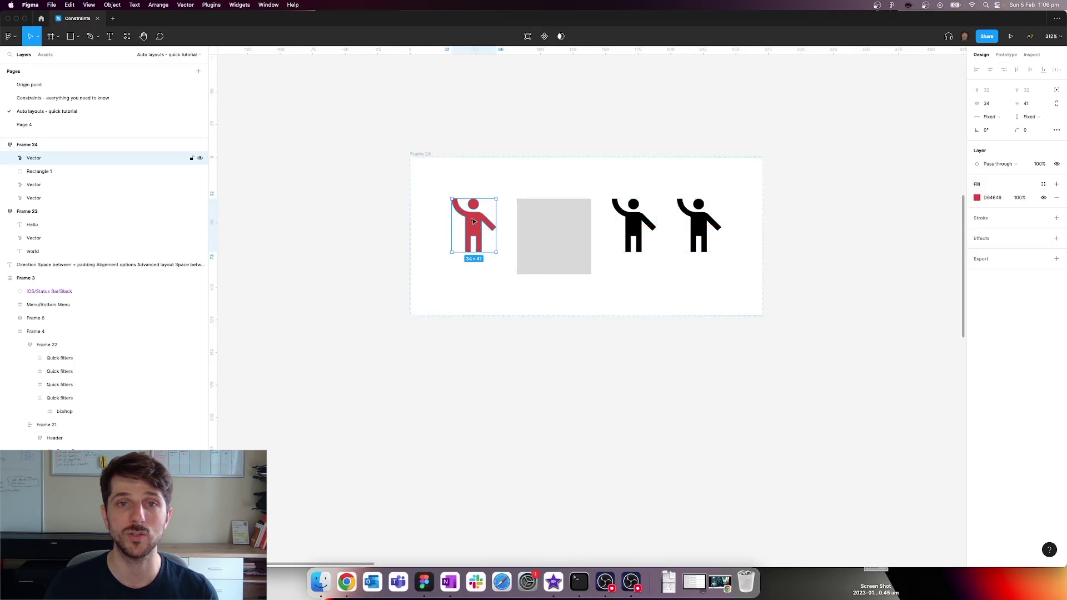
left_click(1039, 118)
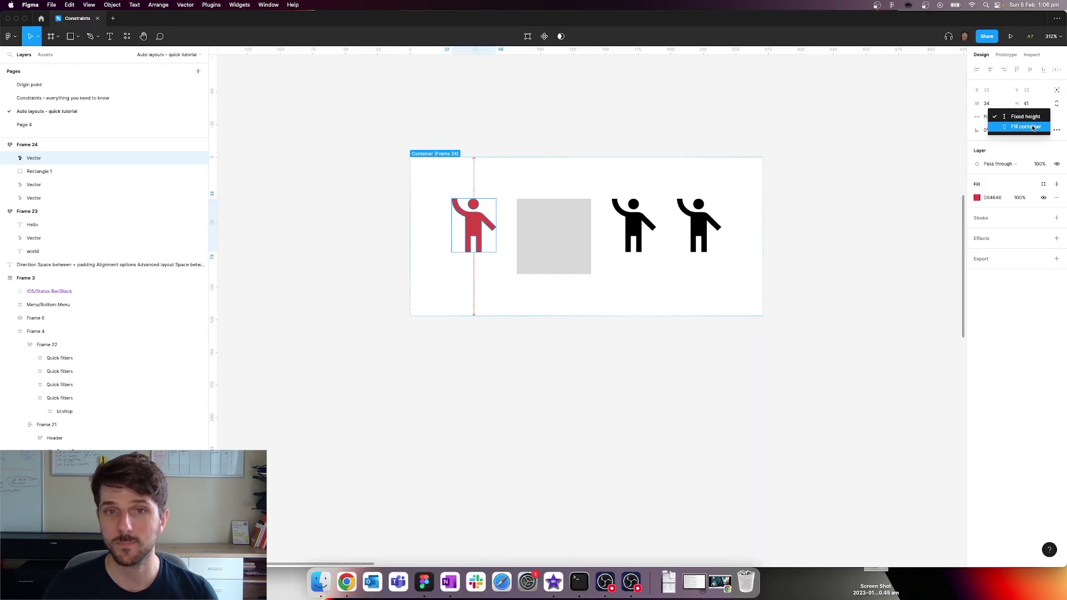
left_click(1032, 127)
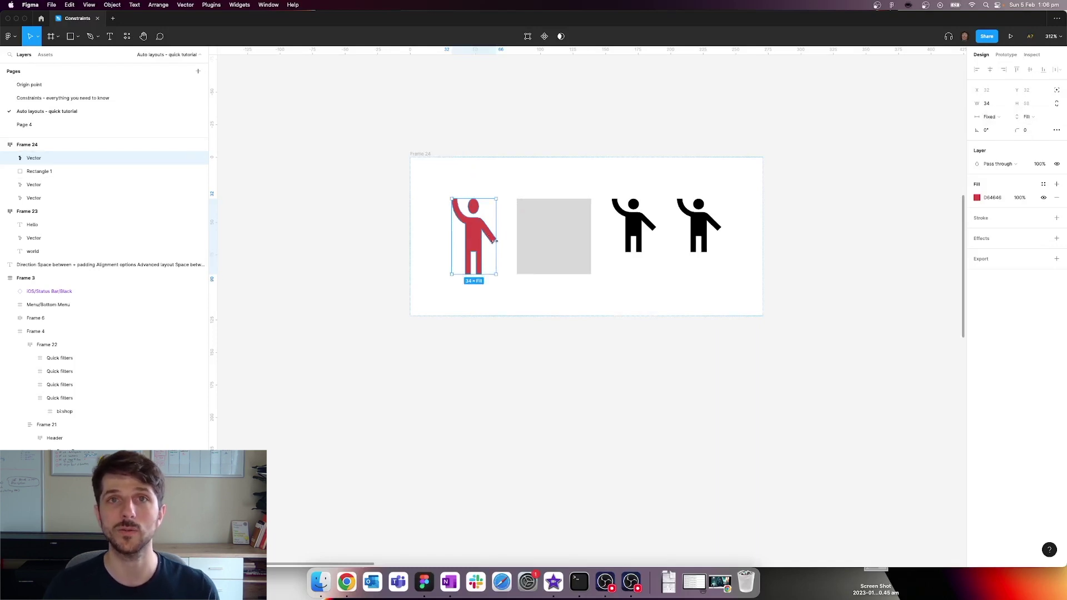
left_click(428, 142)
left_click(467, 239)
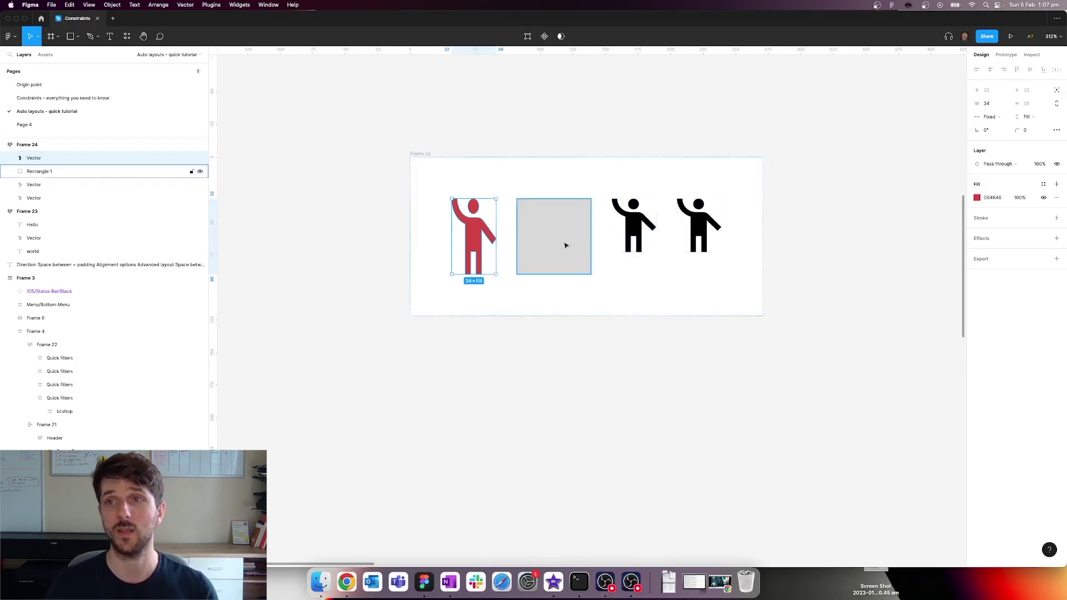
left_click(990, 117)
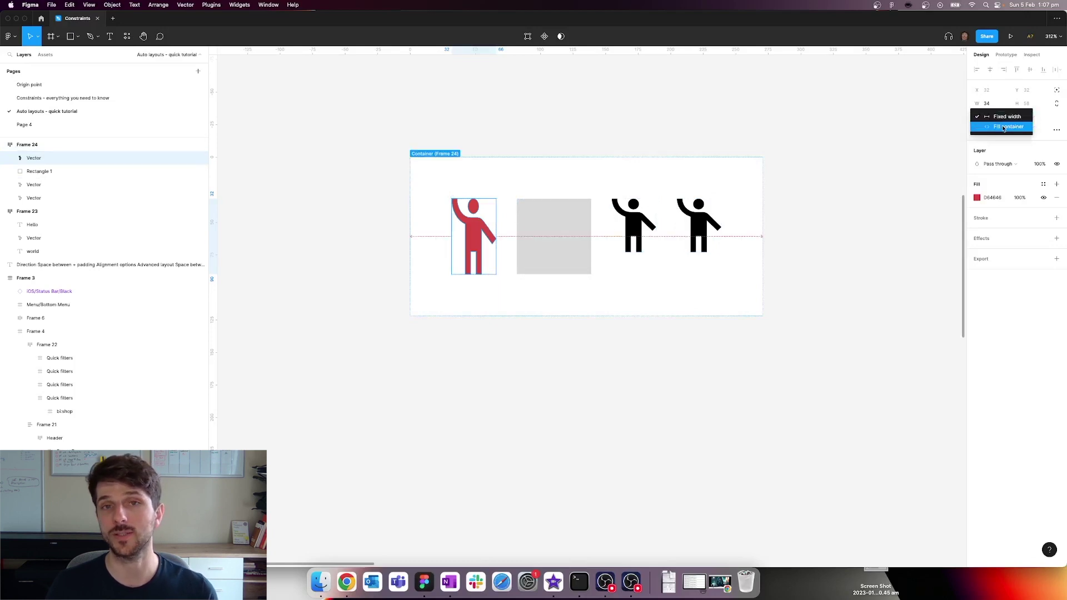
left_click(1003, 128)
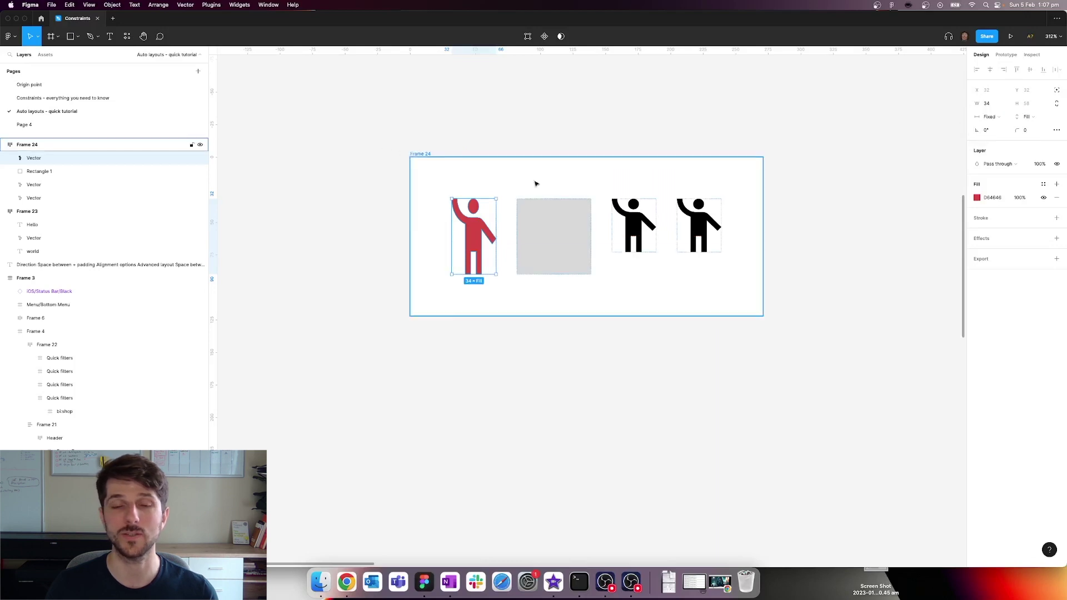
Widen Frame 24 to a fixed 375 width.
left_click(429, 155)
left_click_drag(764, 214, 898, 219)
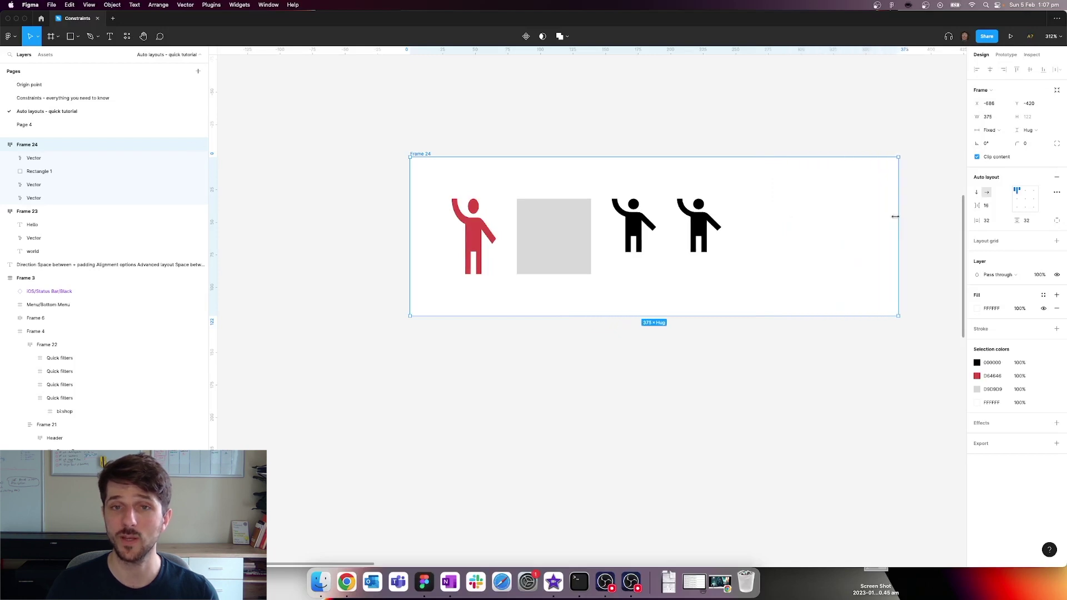
left_click(702, 228)
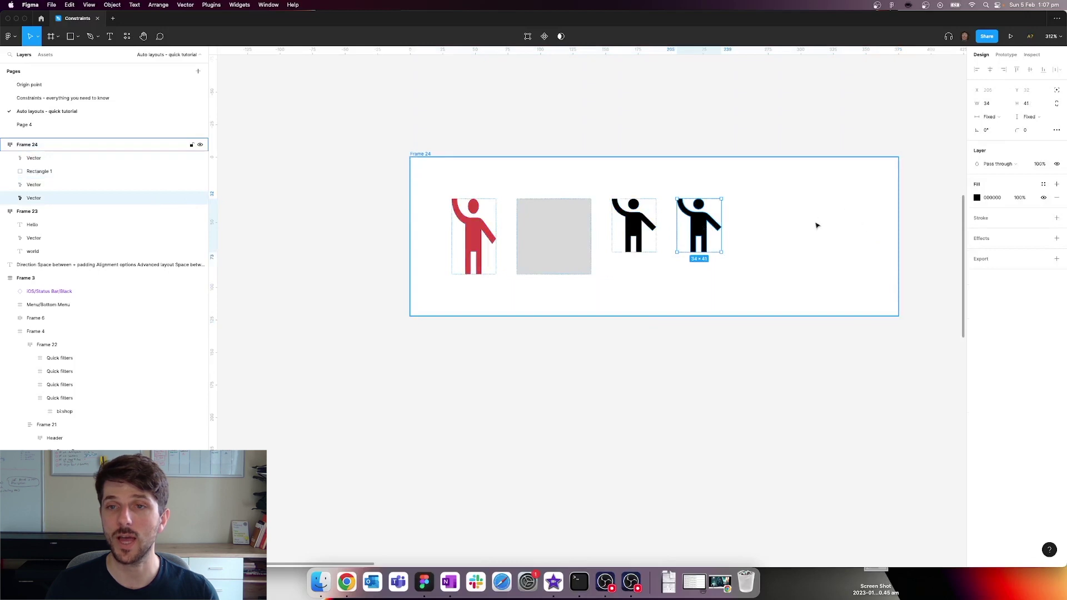
Set the last black figure's horizontal resizing to Fill container.
key("alt")
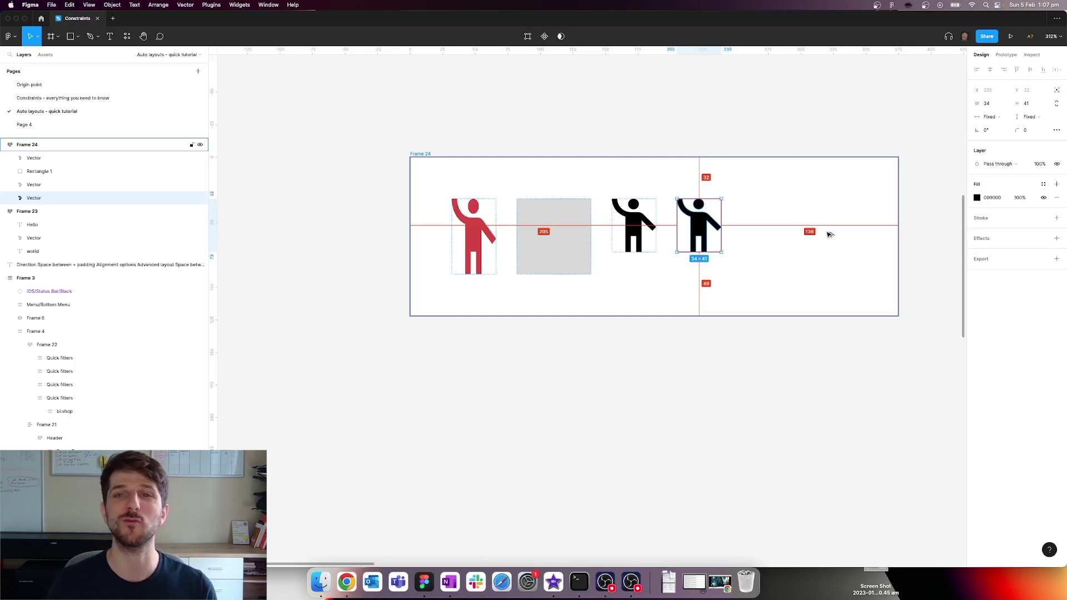
key("alt")
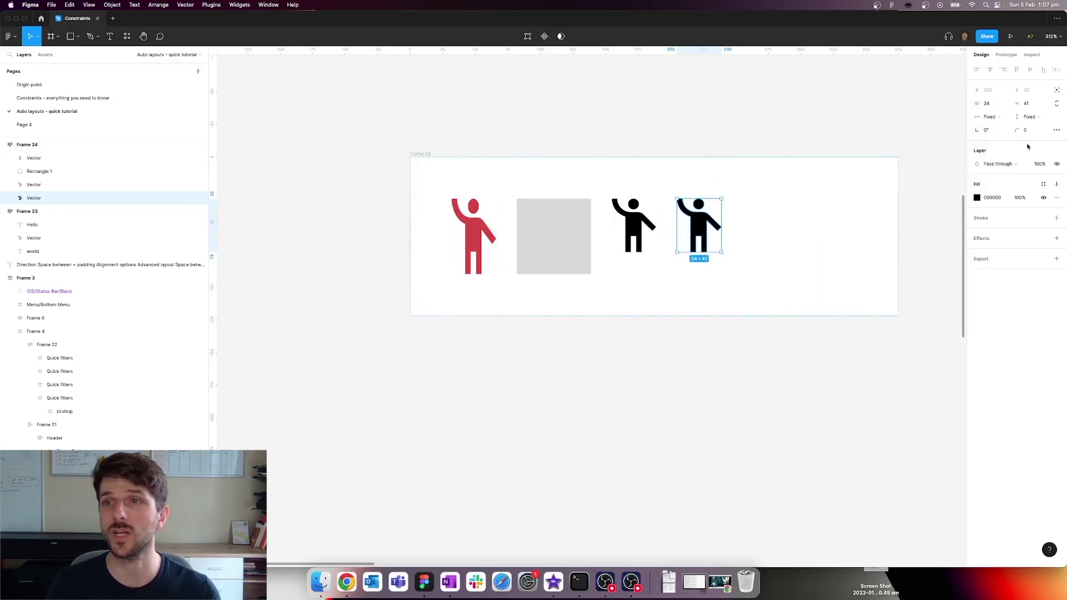
left_click(998, 117)
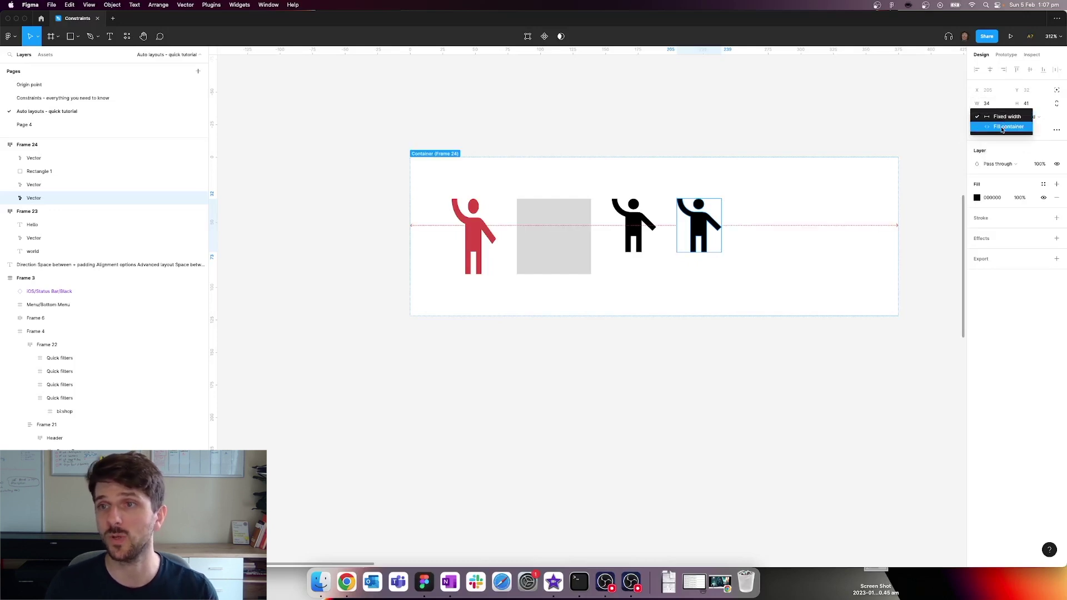
left_click(1002, 126)
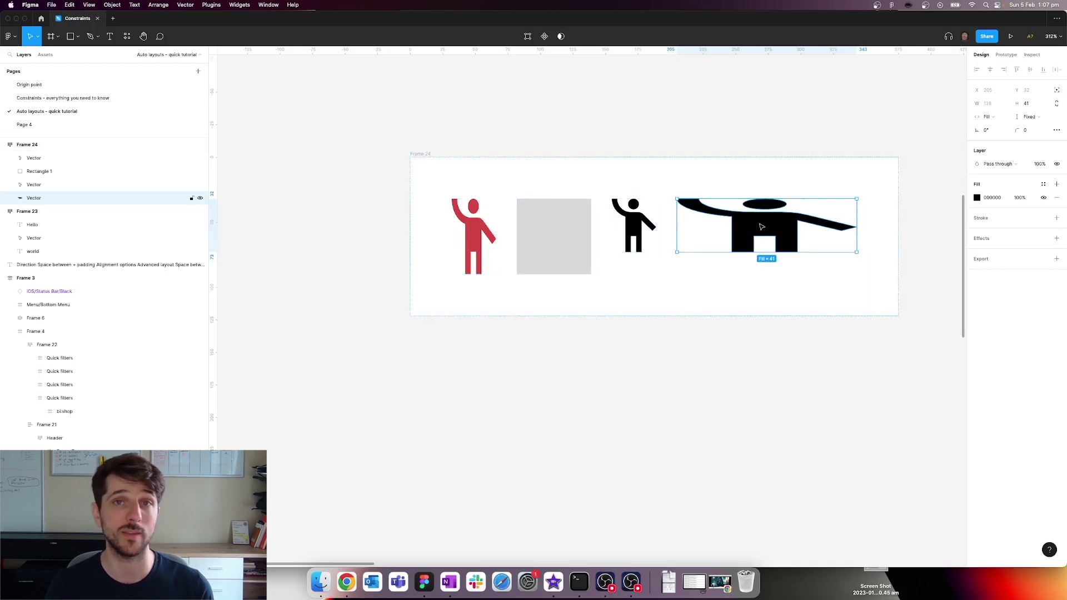
left_click(758, 290)
left_click(557, 400)
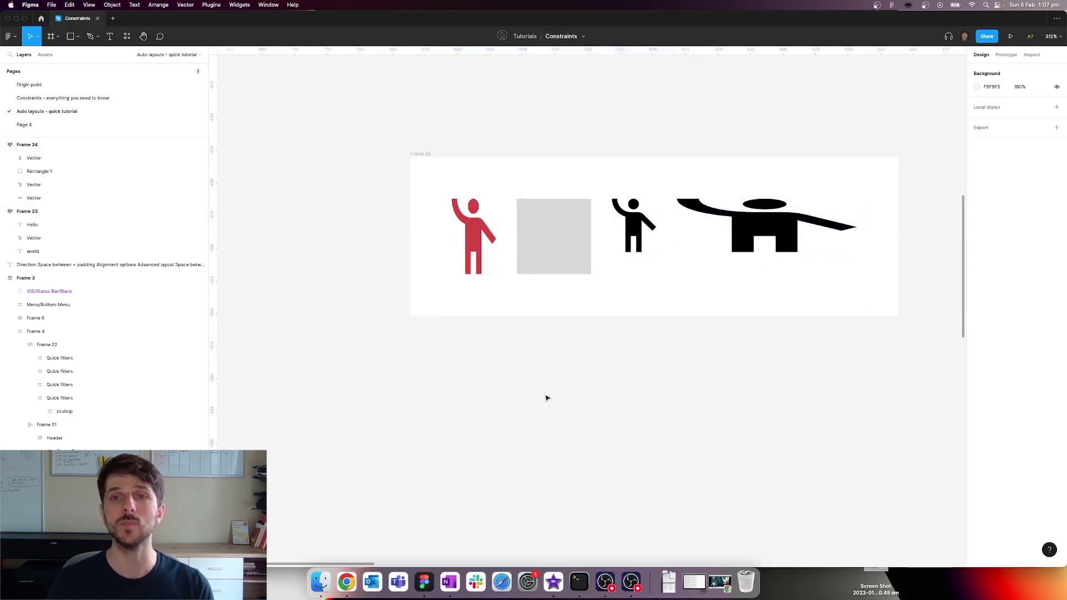
scroll(565, 212, "down", 2)
left_click(559, 238)
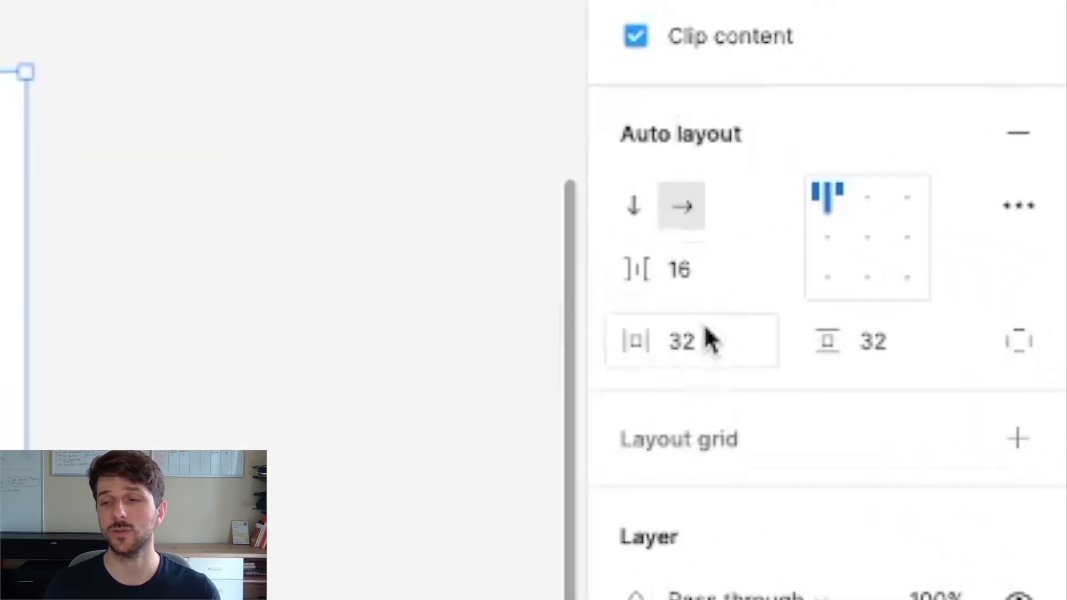
Enter padding 32,64 horizontally and 32, 64 vertically on Frame 24.
left_click(992, 221)
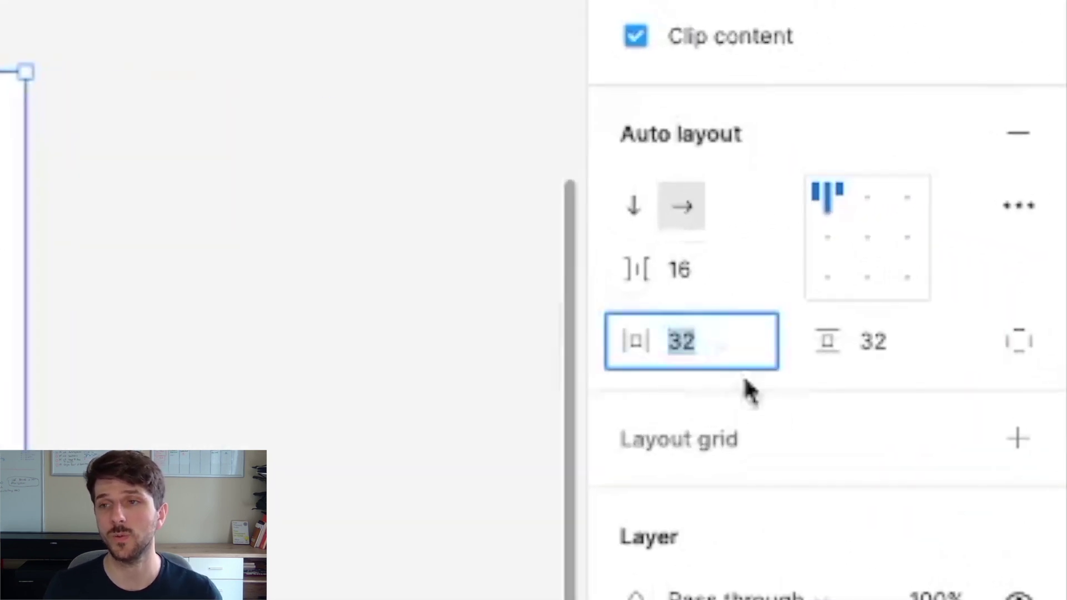
left_click(714, 364)
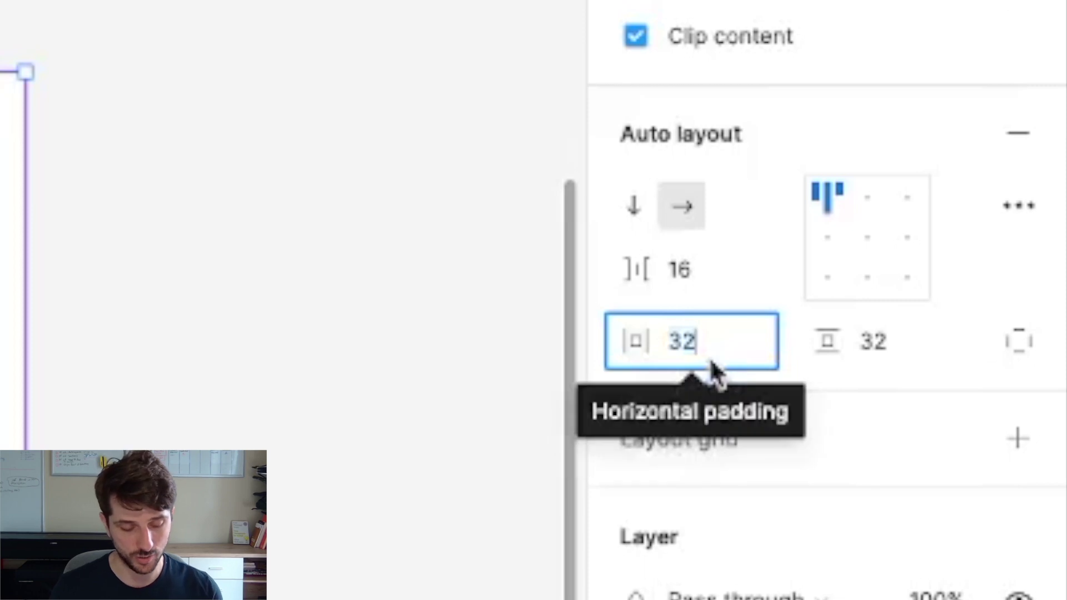
type(",64")
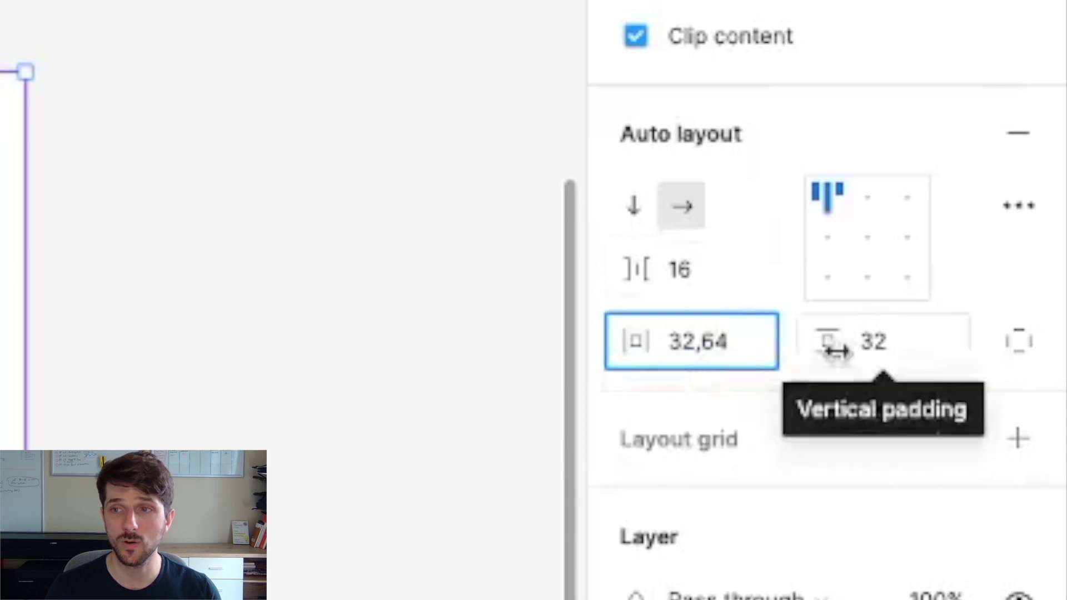
left_click(913, 356)
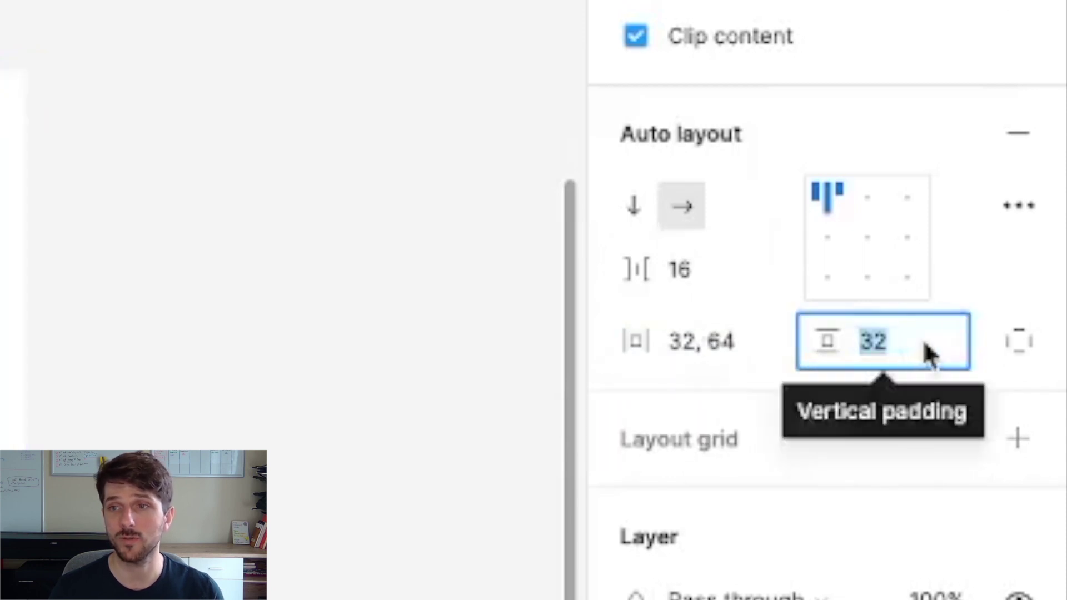
key("Right")
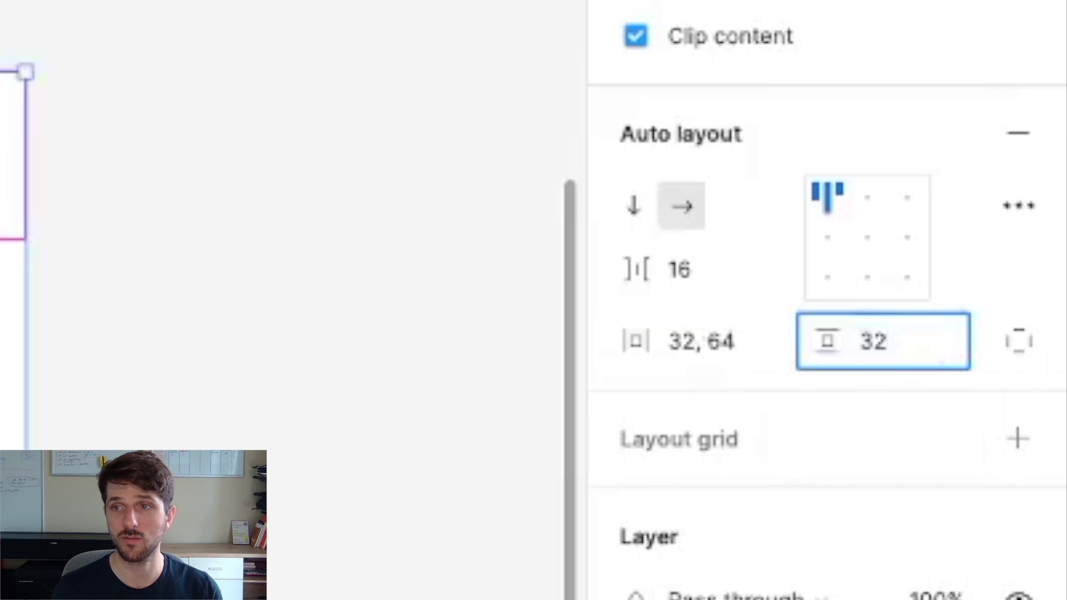
type(", ")
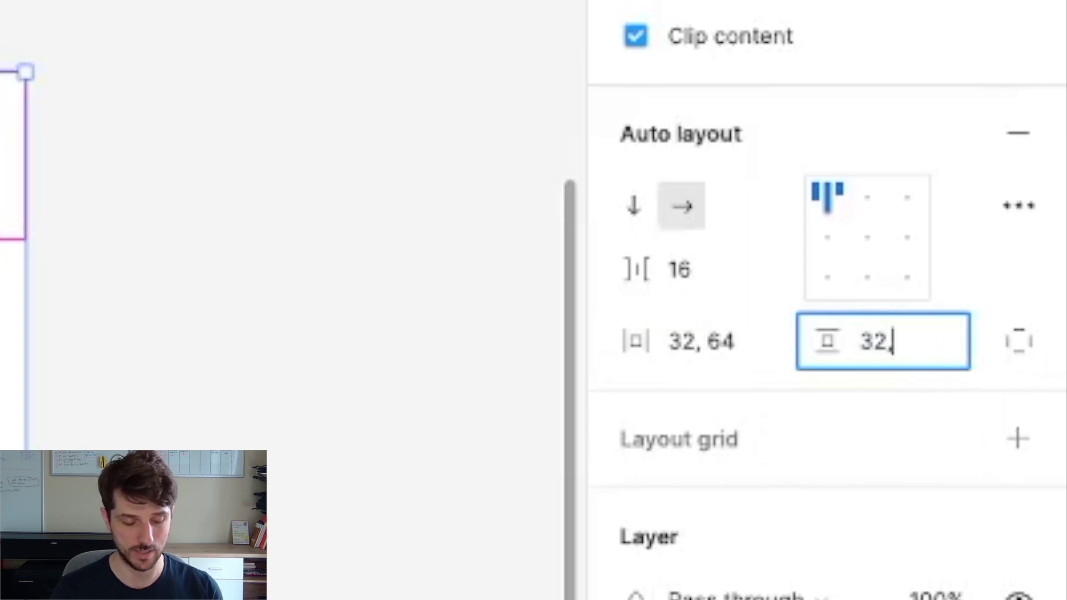
type("64")
key("Return")
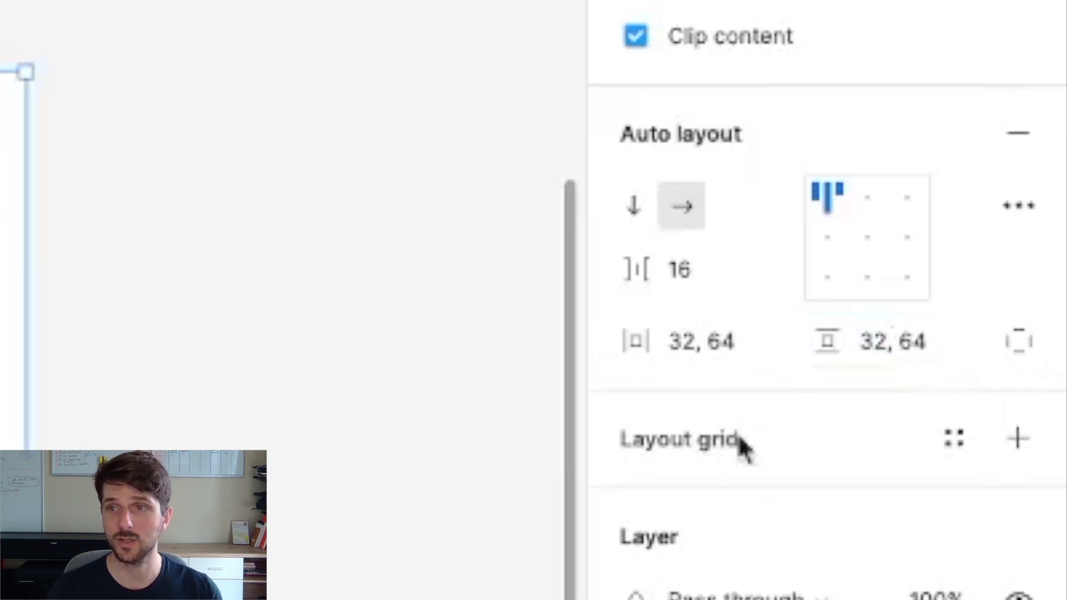
Switch to per-side padding and review the left, right, top and bottom values.
left_click(1016, 350)
left_click(692, 342)
left_click(712, 408)
left_click(903, 349)
left_click(880, 414)
left_click(729, 351)
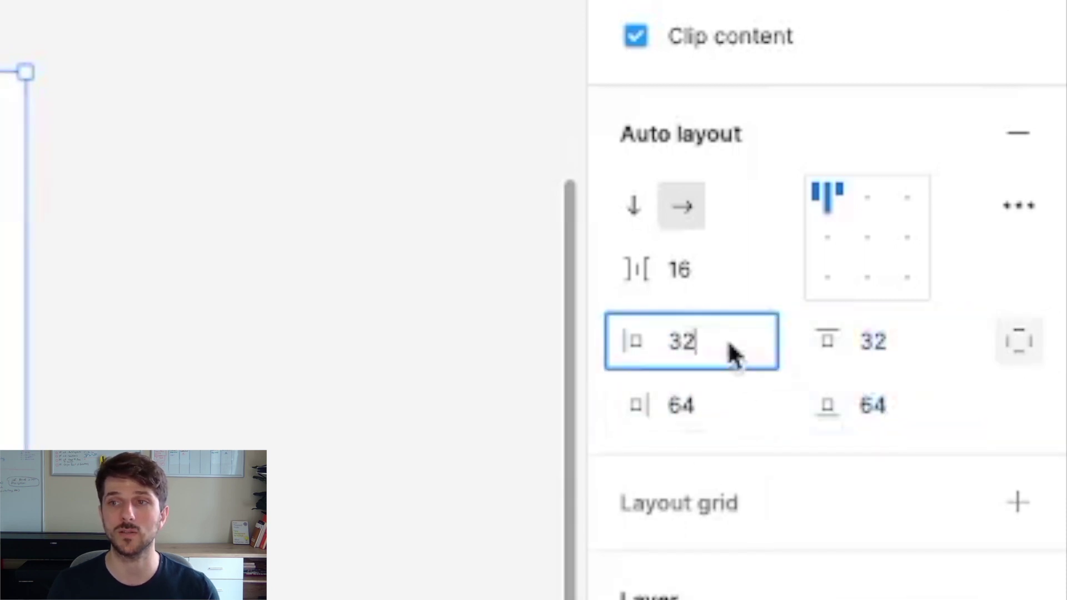
left_click(726, 414)
left_click(876, 357)
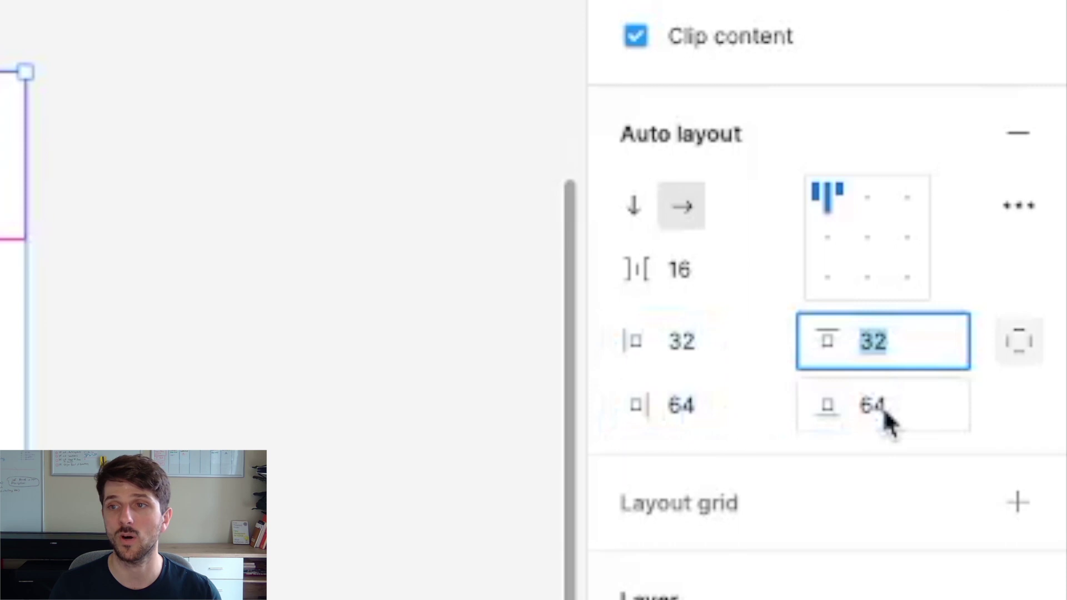
left_click(886, 421)
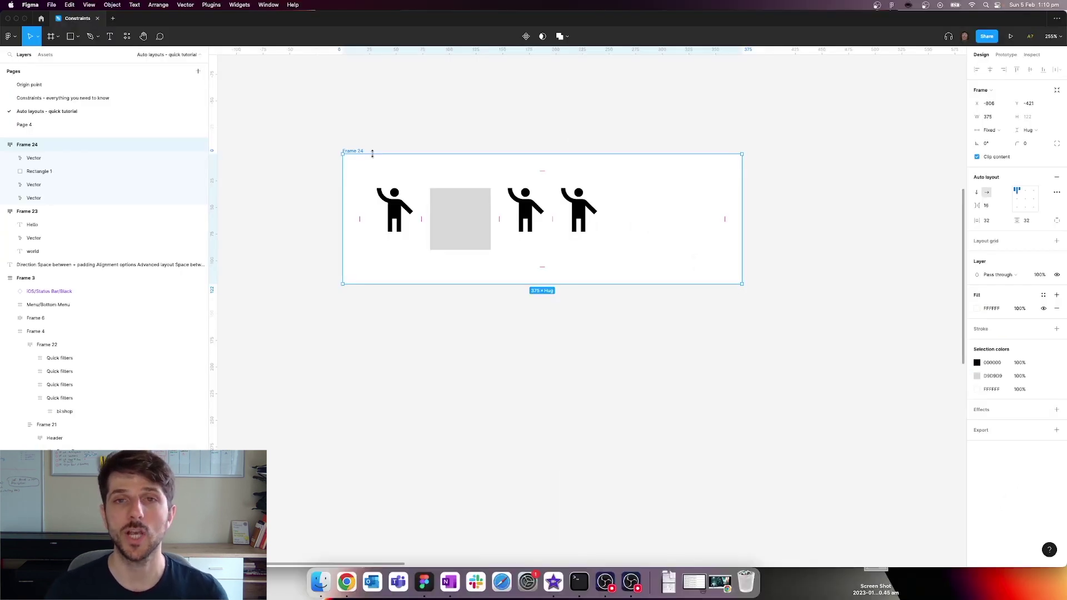
Resize Frame 24 to about 487 × 297.
left_click(449, 211)
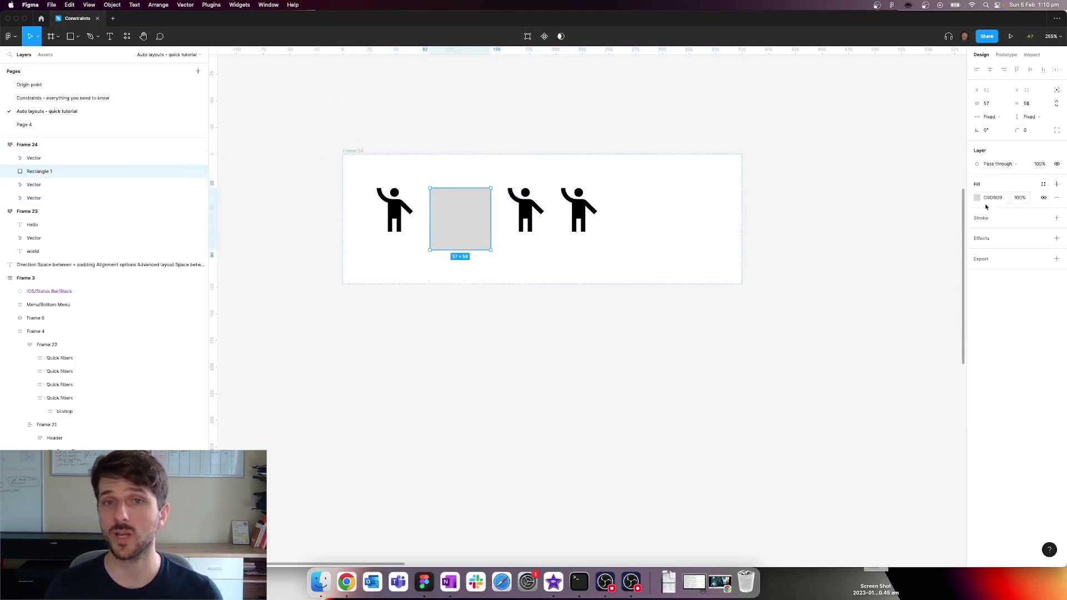
left_click(352, 155)
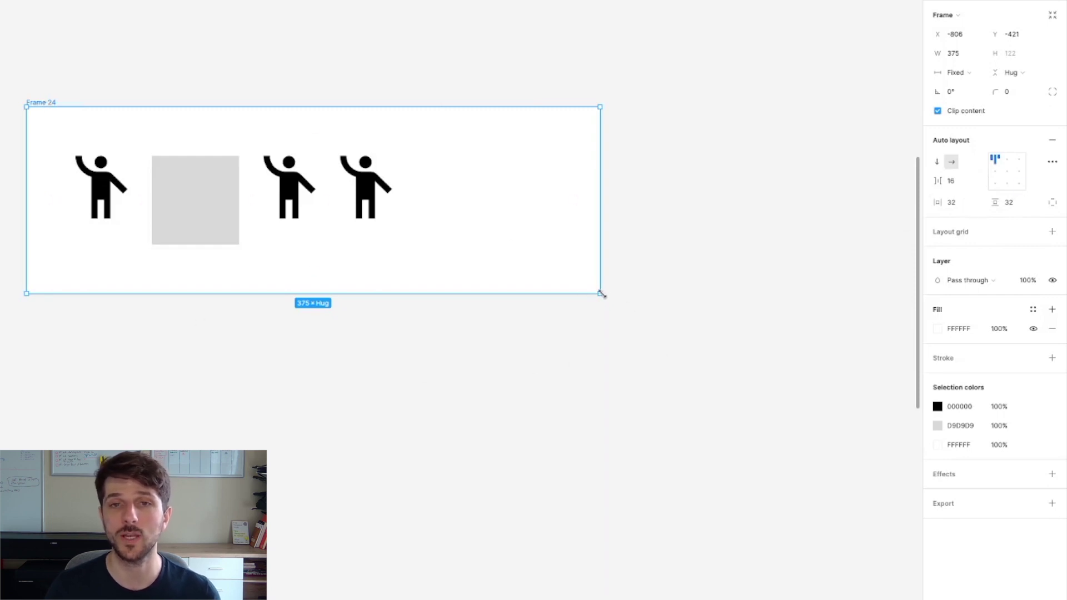
left_click_drag(599, 293, 771, 562)
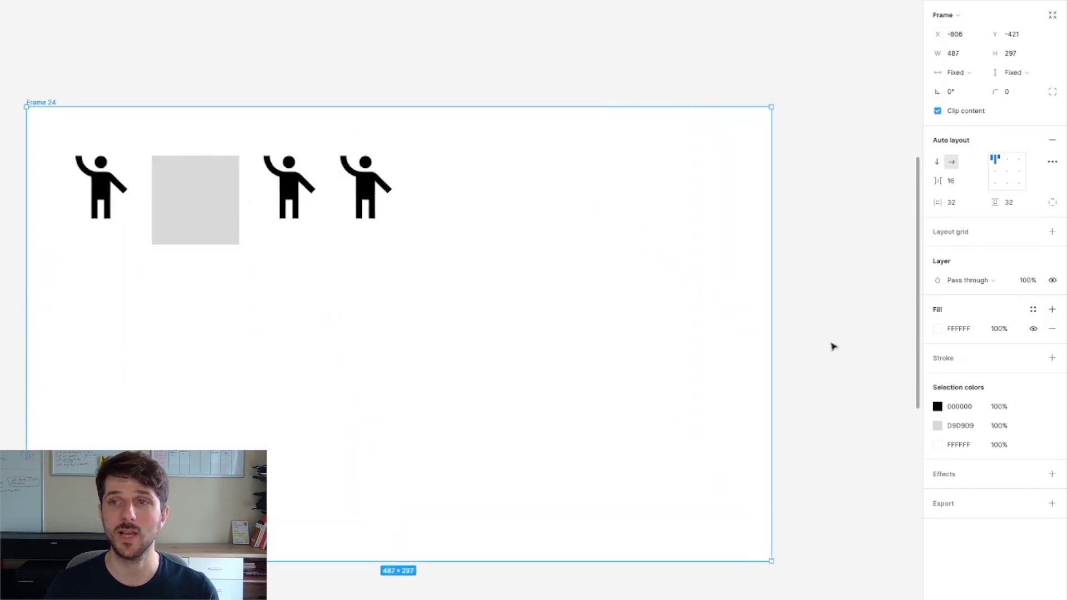
Try top centre, top right and bottom right alignment, ending on centre.
left_click(1007, 162)
left_click(1018, 160)
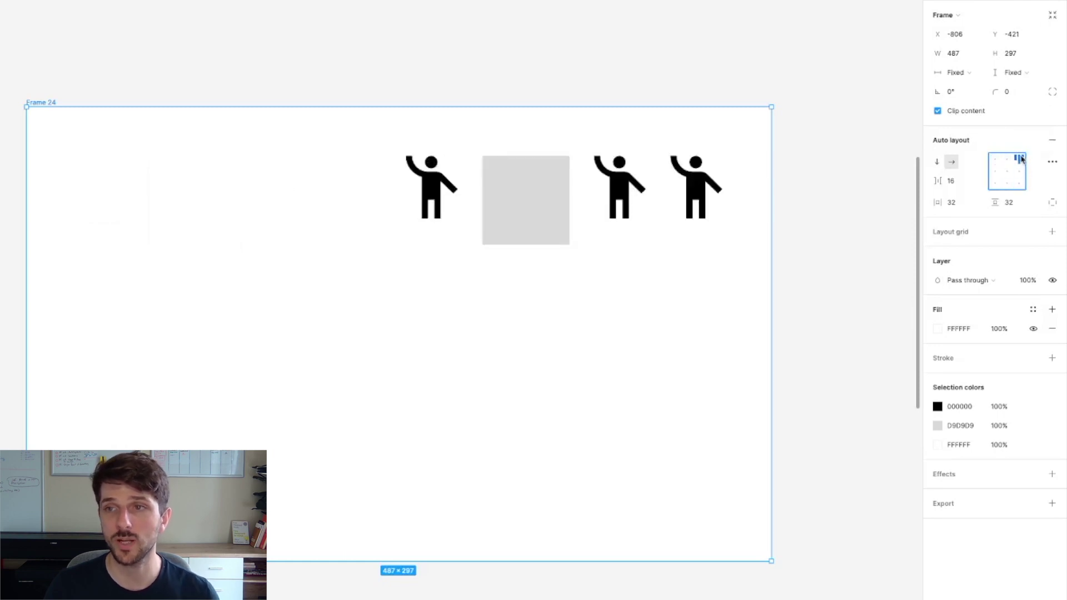
left_click(1019, 185)
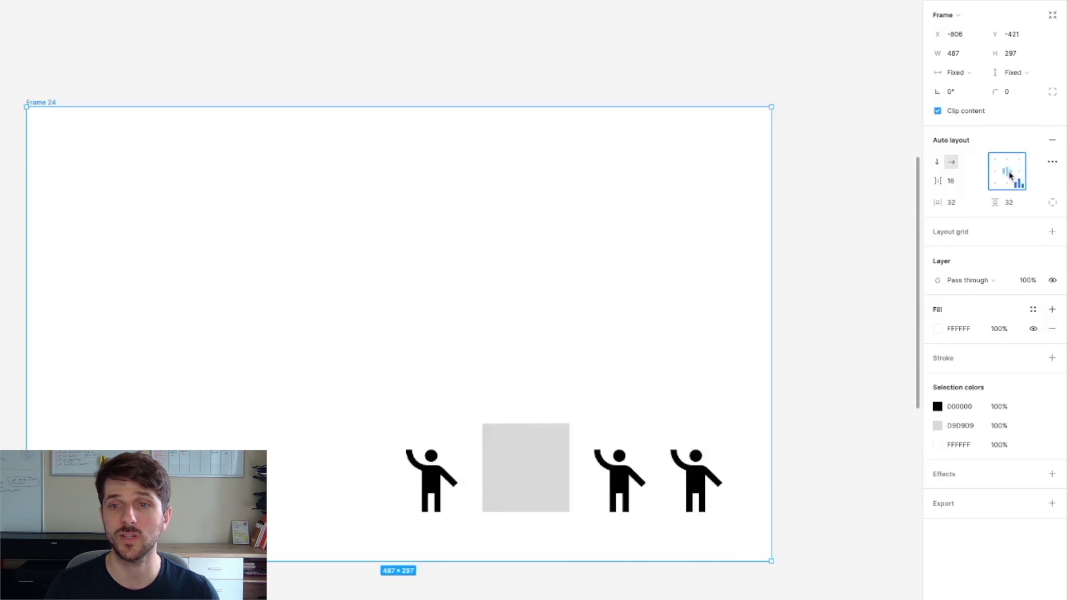
left_click(1006, 171)
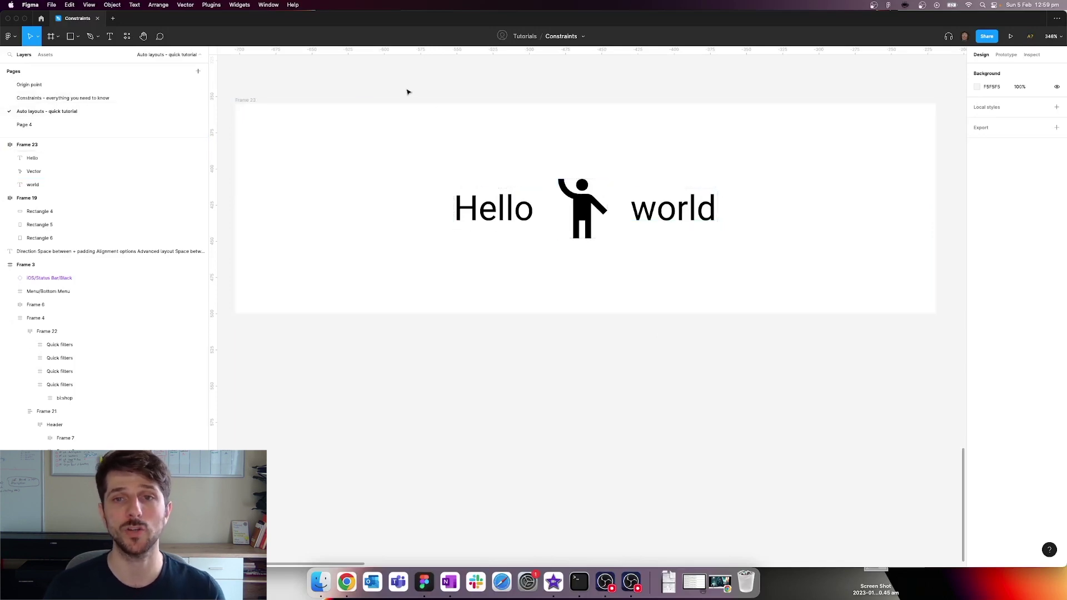
Inspect Frame 23's Hello text, the figure between the words, and the world text.
left_click(246, 103)
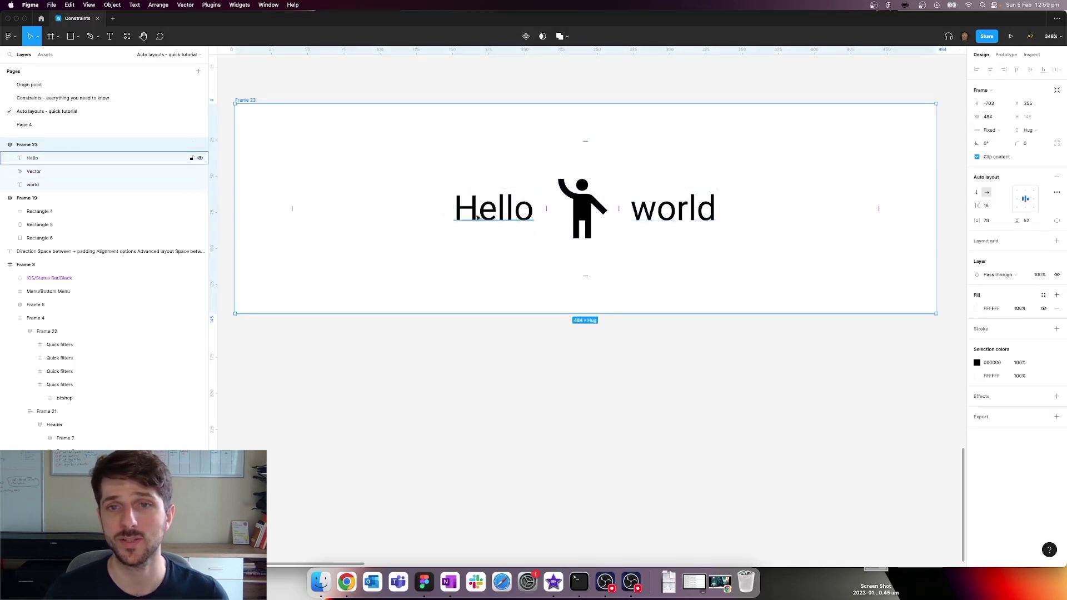
left_click(508, 213)
left_click(590, 212)
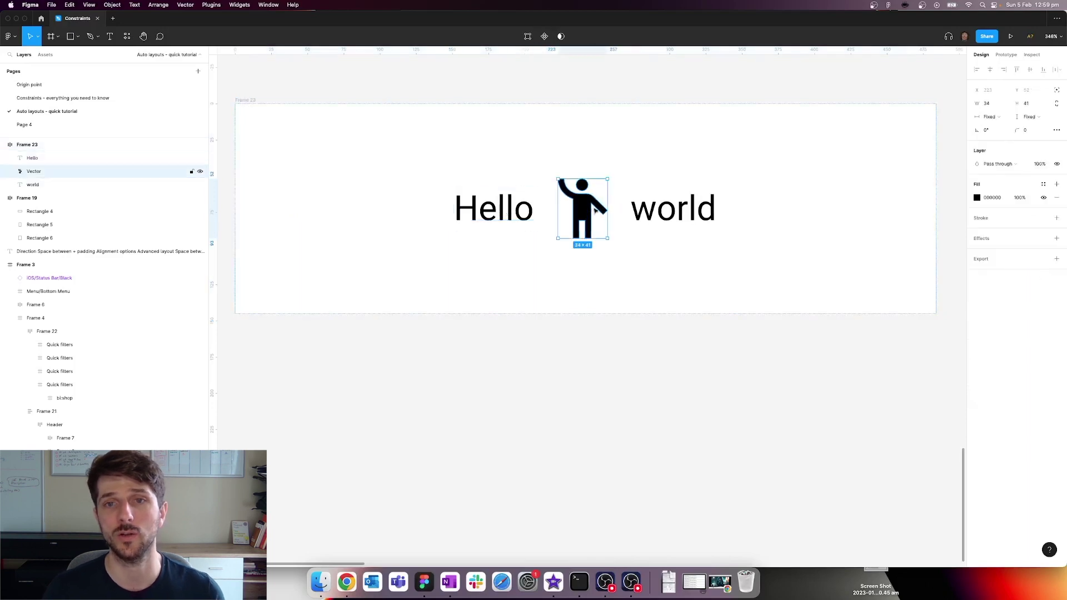
left_click(682, 216)
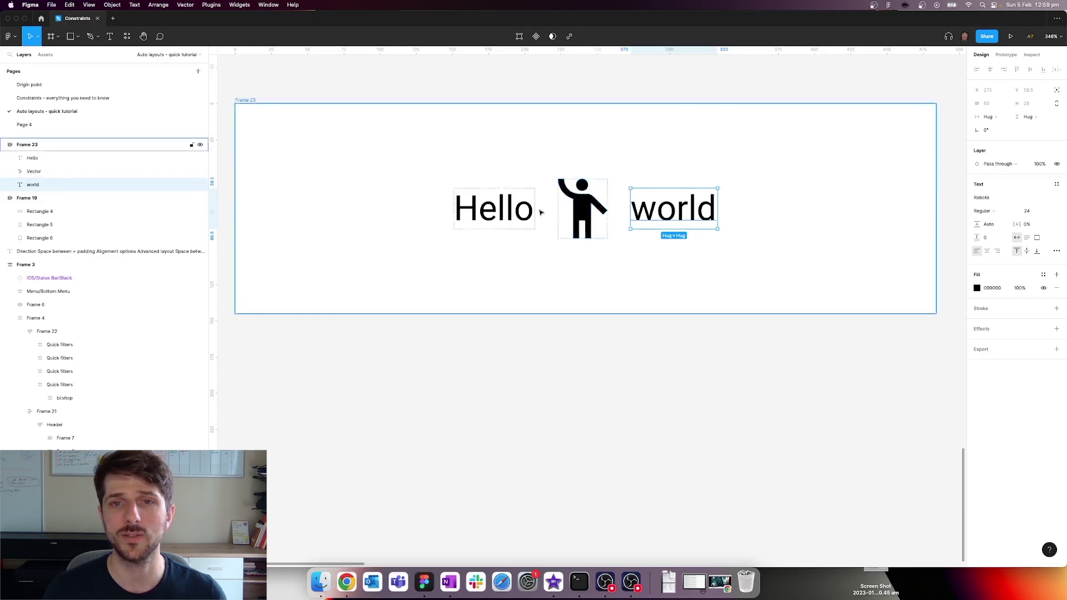
scroll(487, 221, "up", 5)
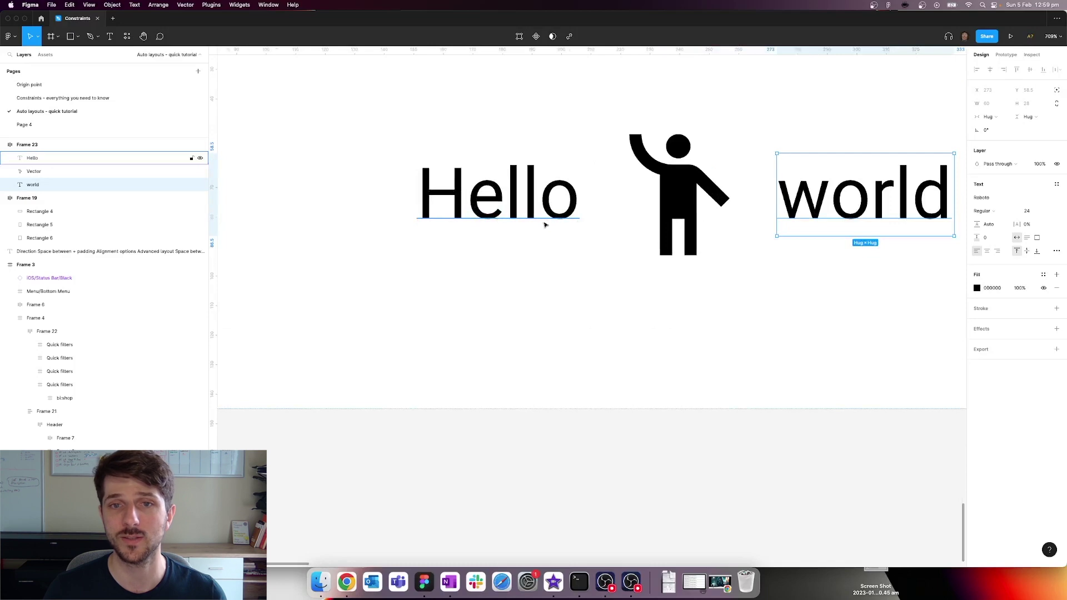
scroll(614, 229, "down", 5)
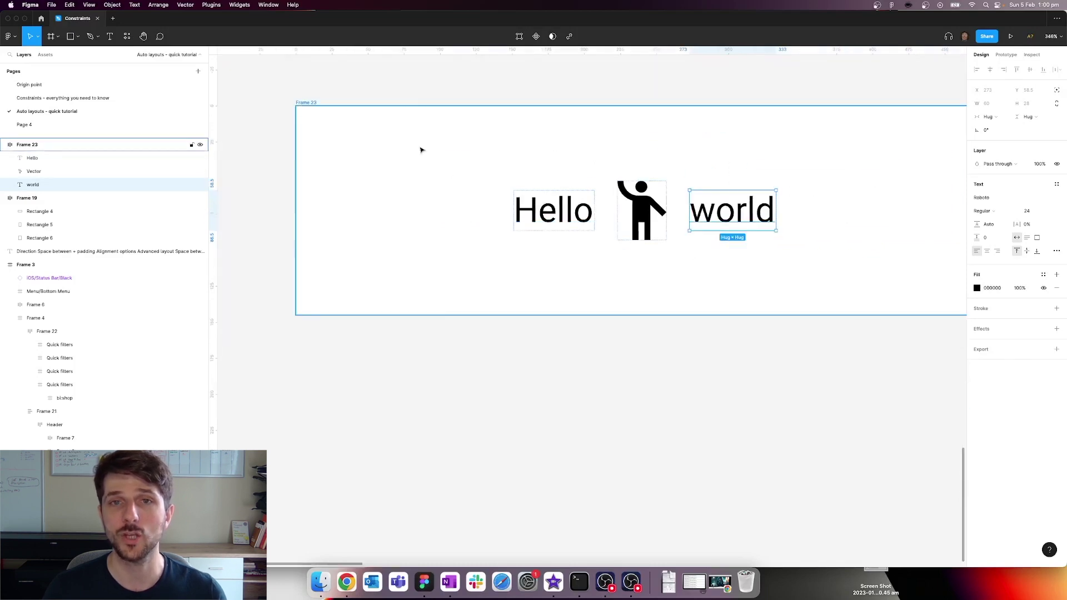
Enable Text baseline alignment in Frame 23's advanced auto layout settings.
left_click(334, 123)
scroll(889, 189, "right", 2)
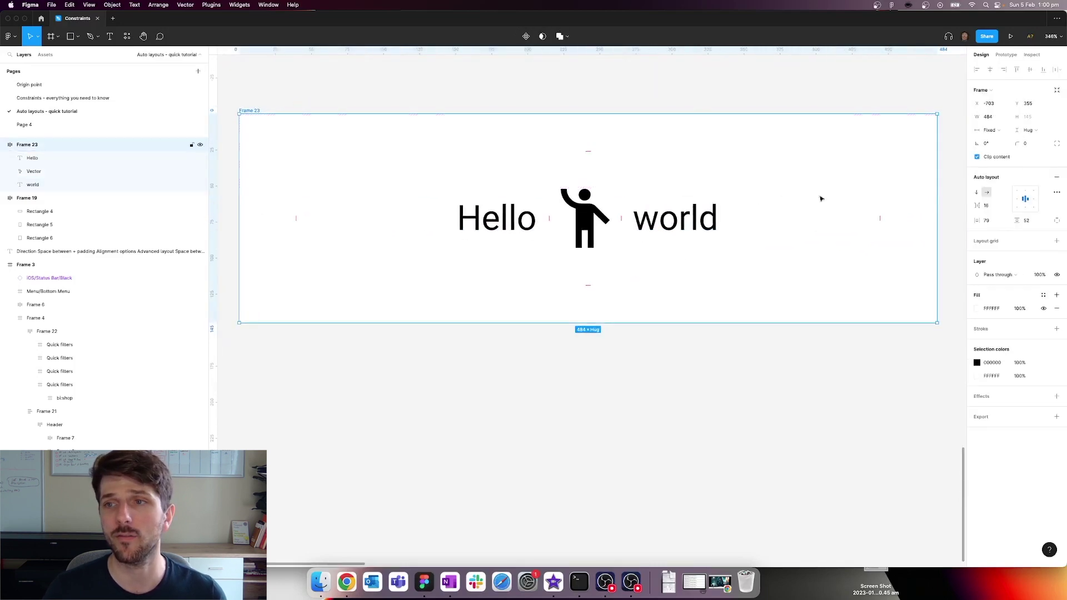
left_click(1056, 192)
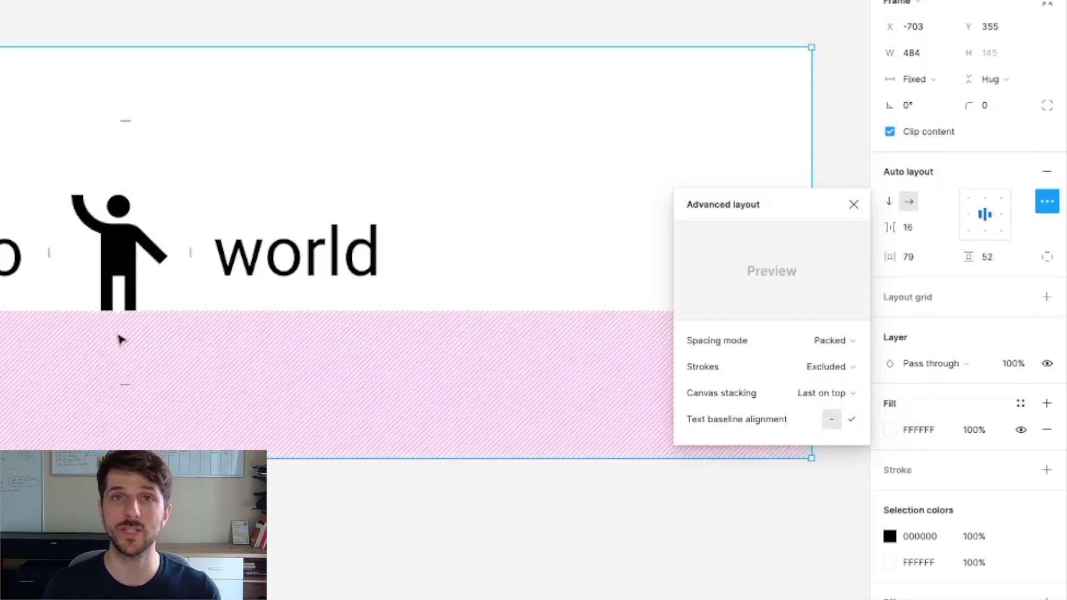
left_click(853, 421)
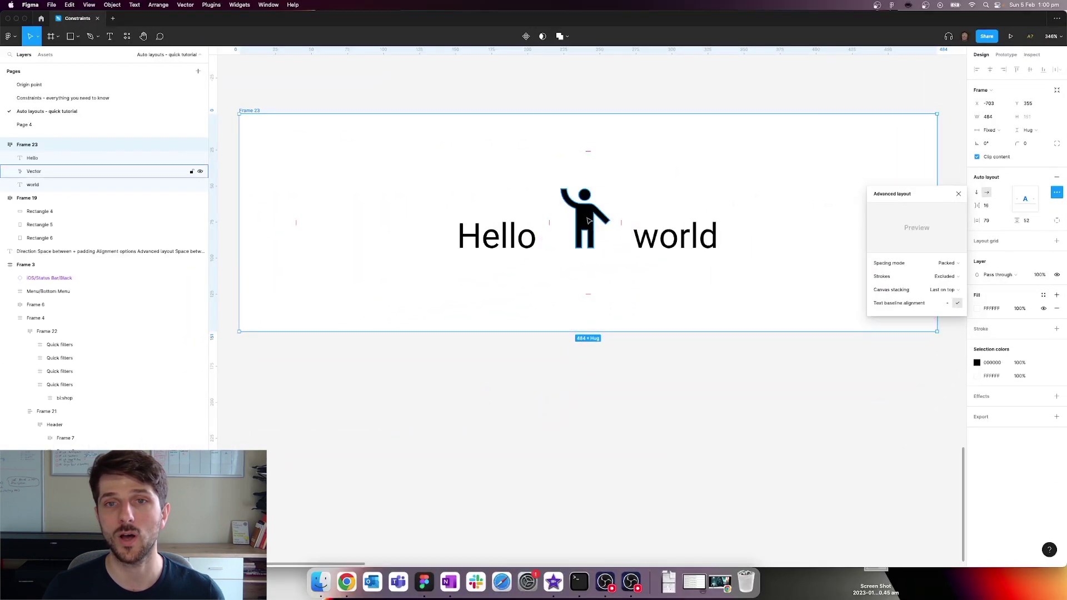
left_click(585, 220)
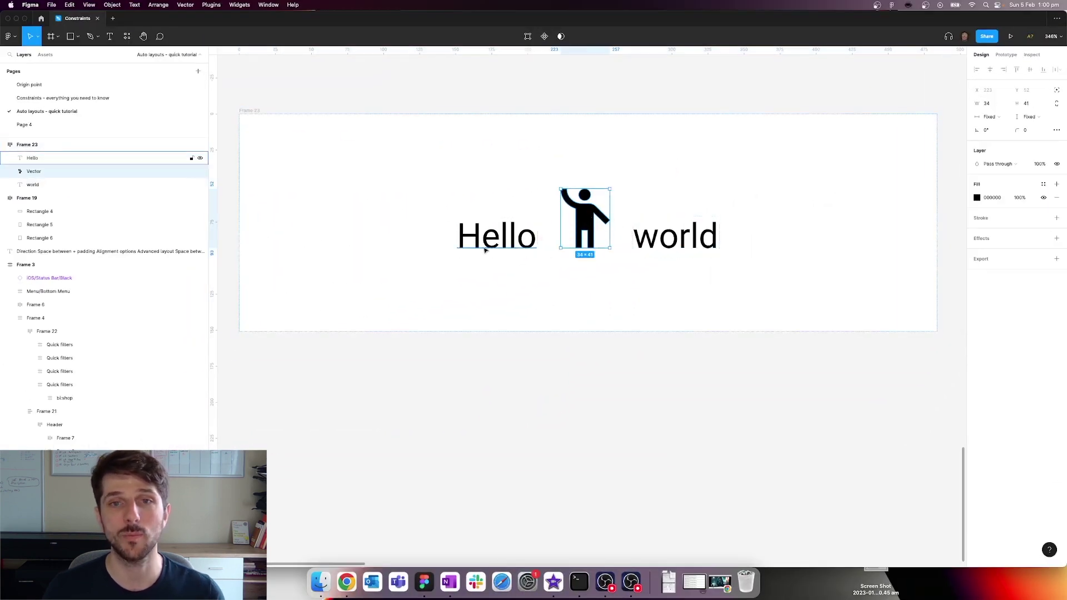
scroll(473, 253, "up", 5)
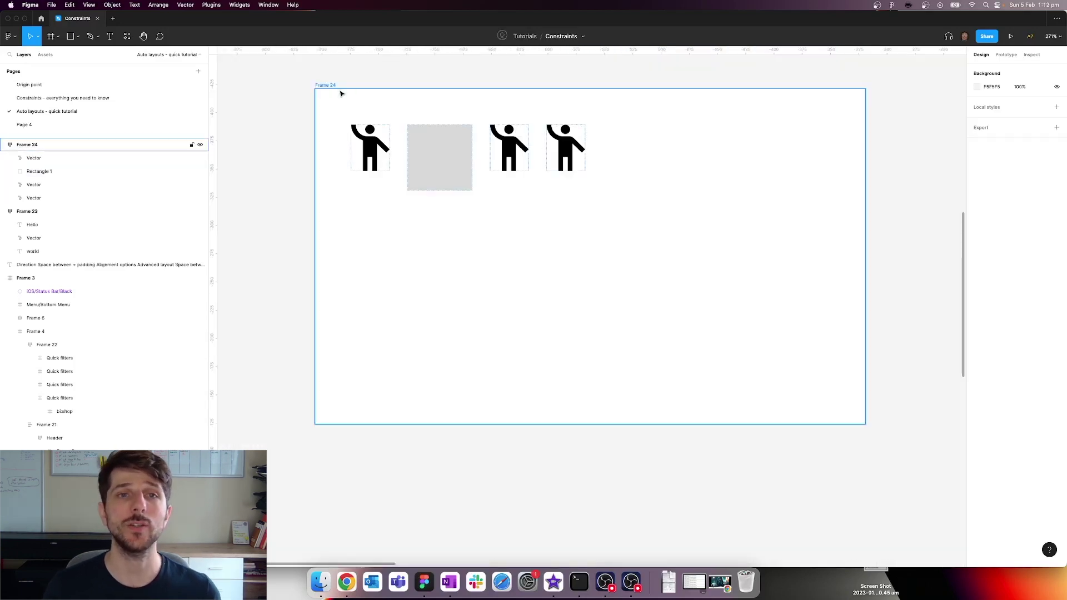
Narrow Frame 24 to 375 wide, then set its width and height to Hug contents.
left_click(330, 89)
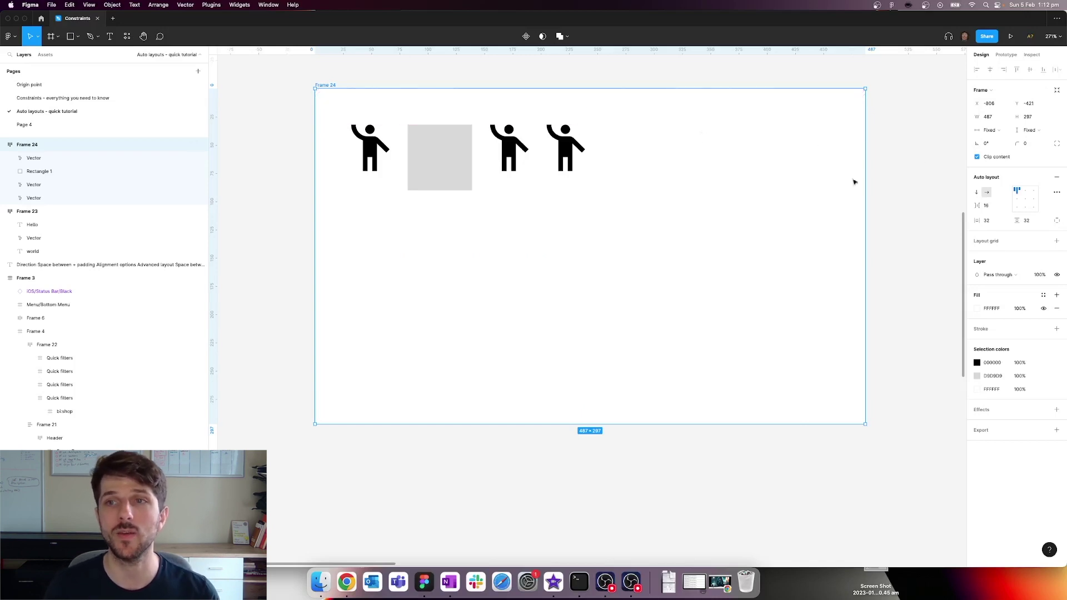
left_click_drag(864, 172, 860, 194)
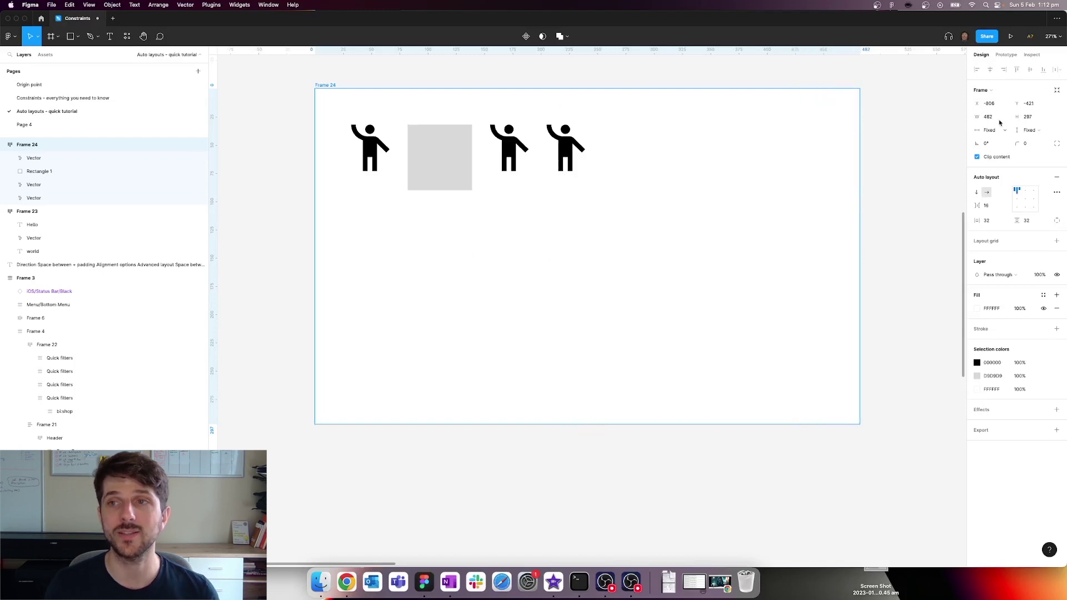
left_click(997, 130)
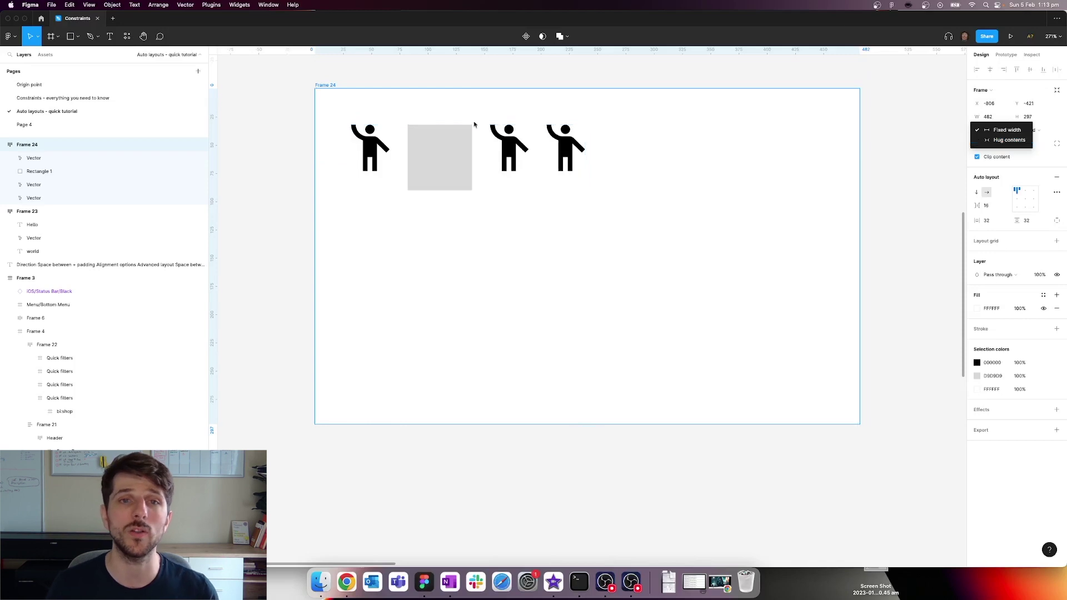
left_click(1001, 140)
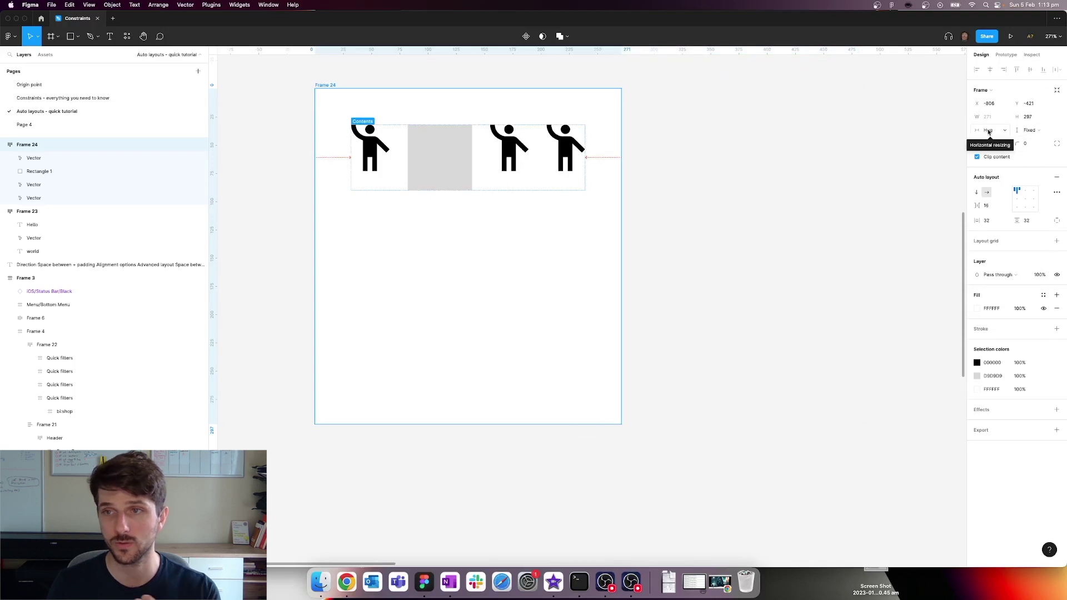
left_click(1024, 130)
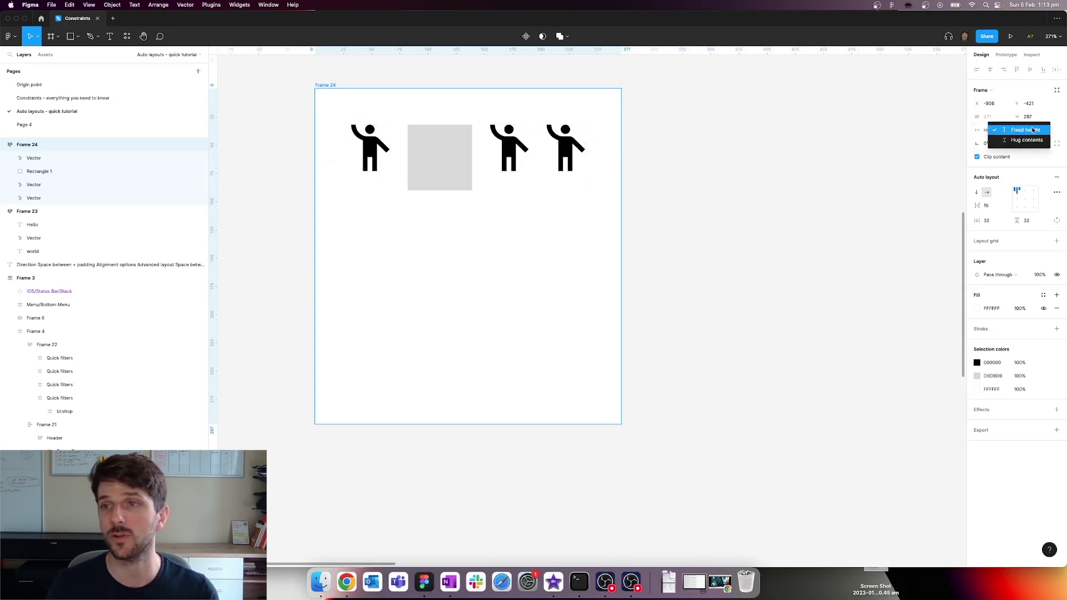
left_click(1015, 140)
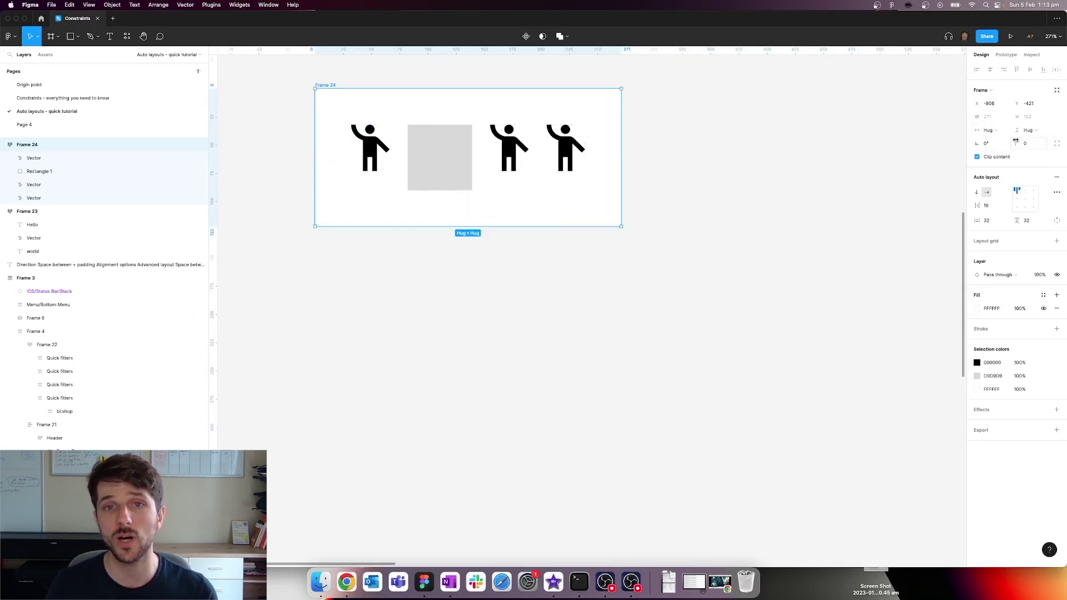
Drag the grey square's corner to enlarge it, checking its distances to the frame edges.
left_click(442, 161)
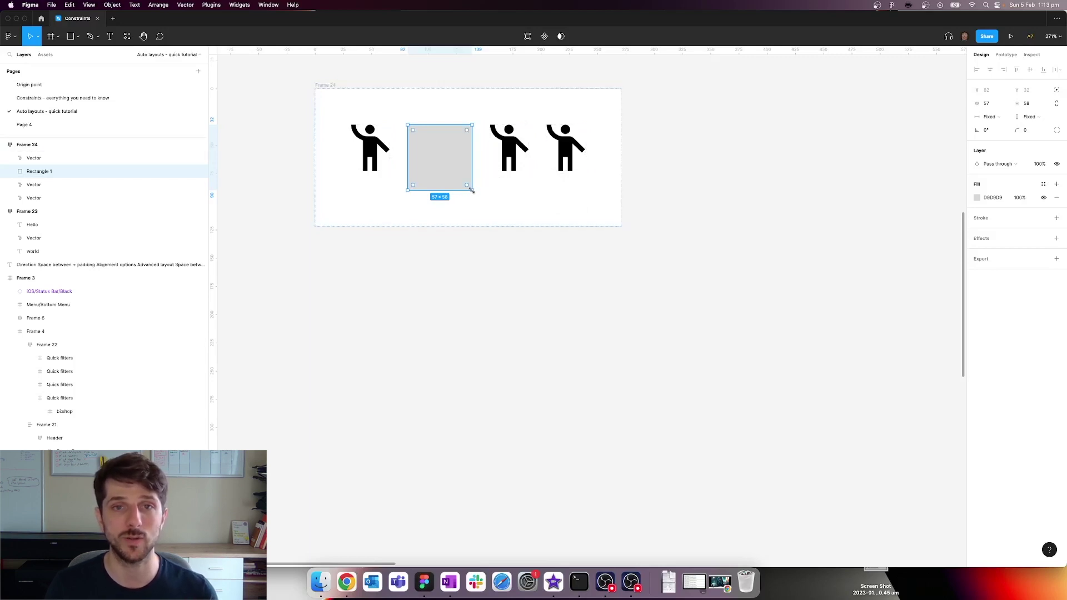
left_click_drag(472, 191, 634, 326)
key("alt")
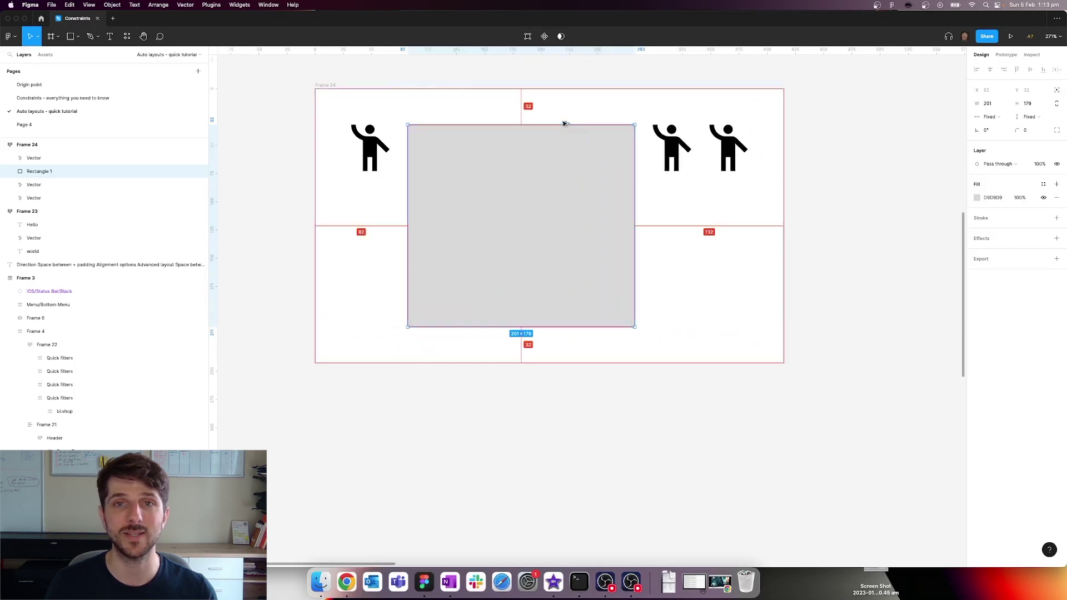
left_click(323, 85)
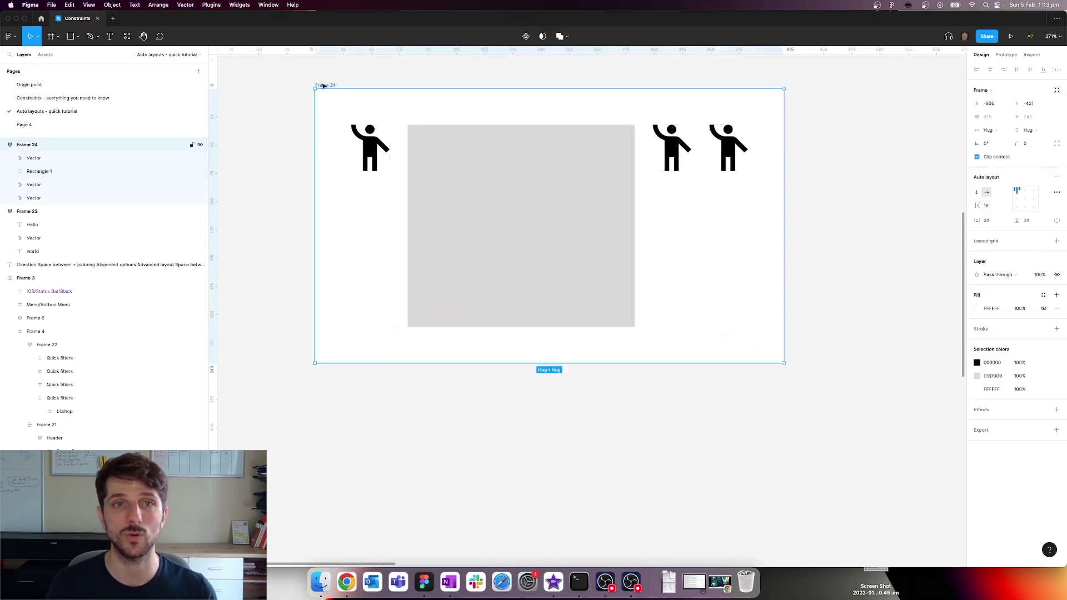